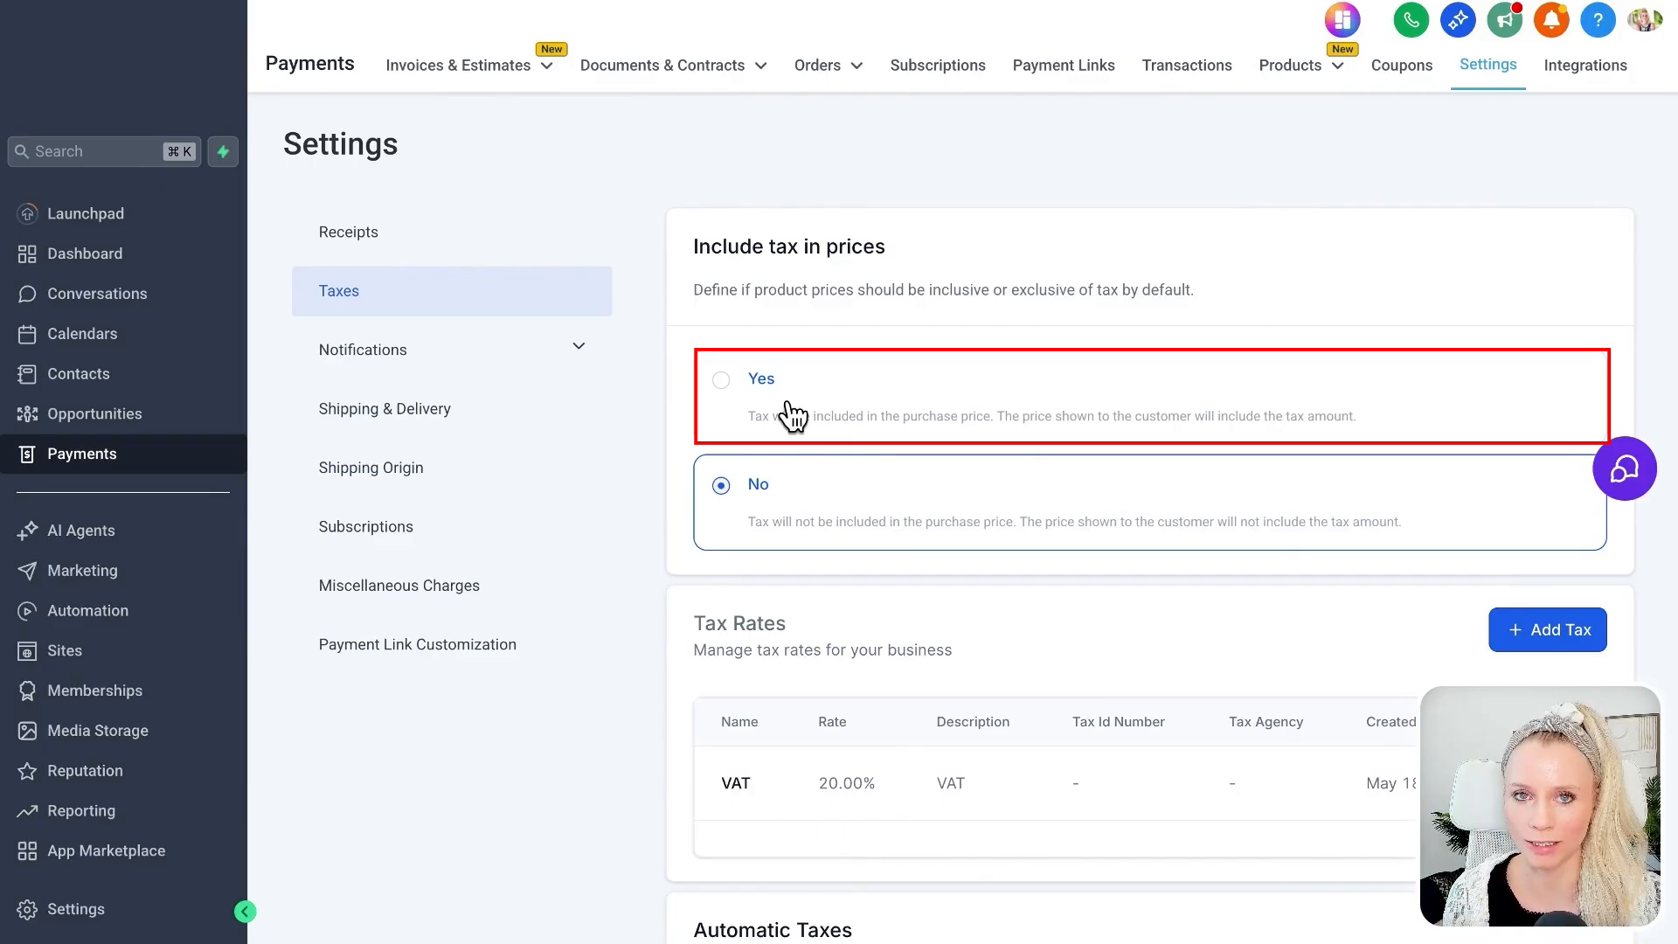
Try including tax in product prices by default, and return the setting to No.
left_click(792, 416)
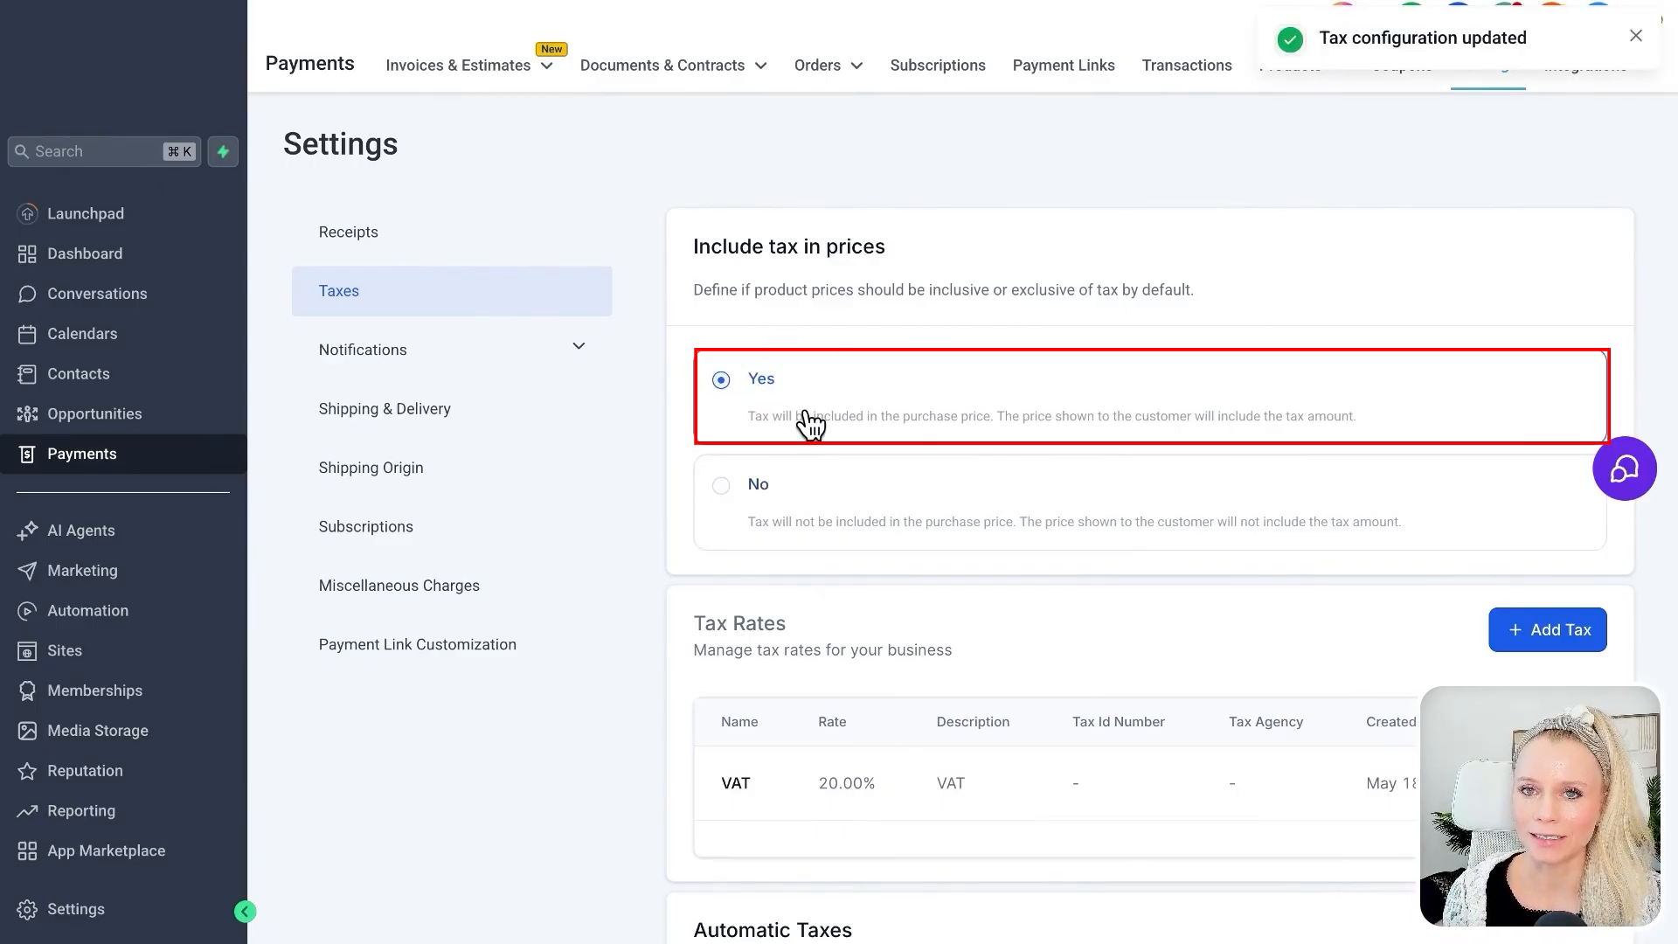
left_click(863, 505)
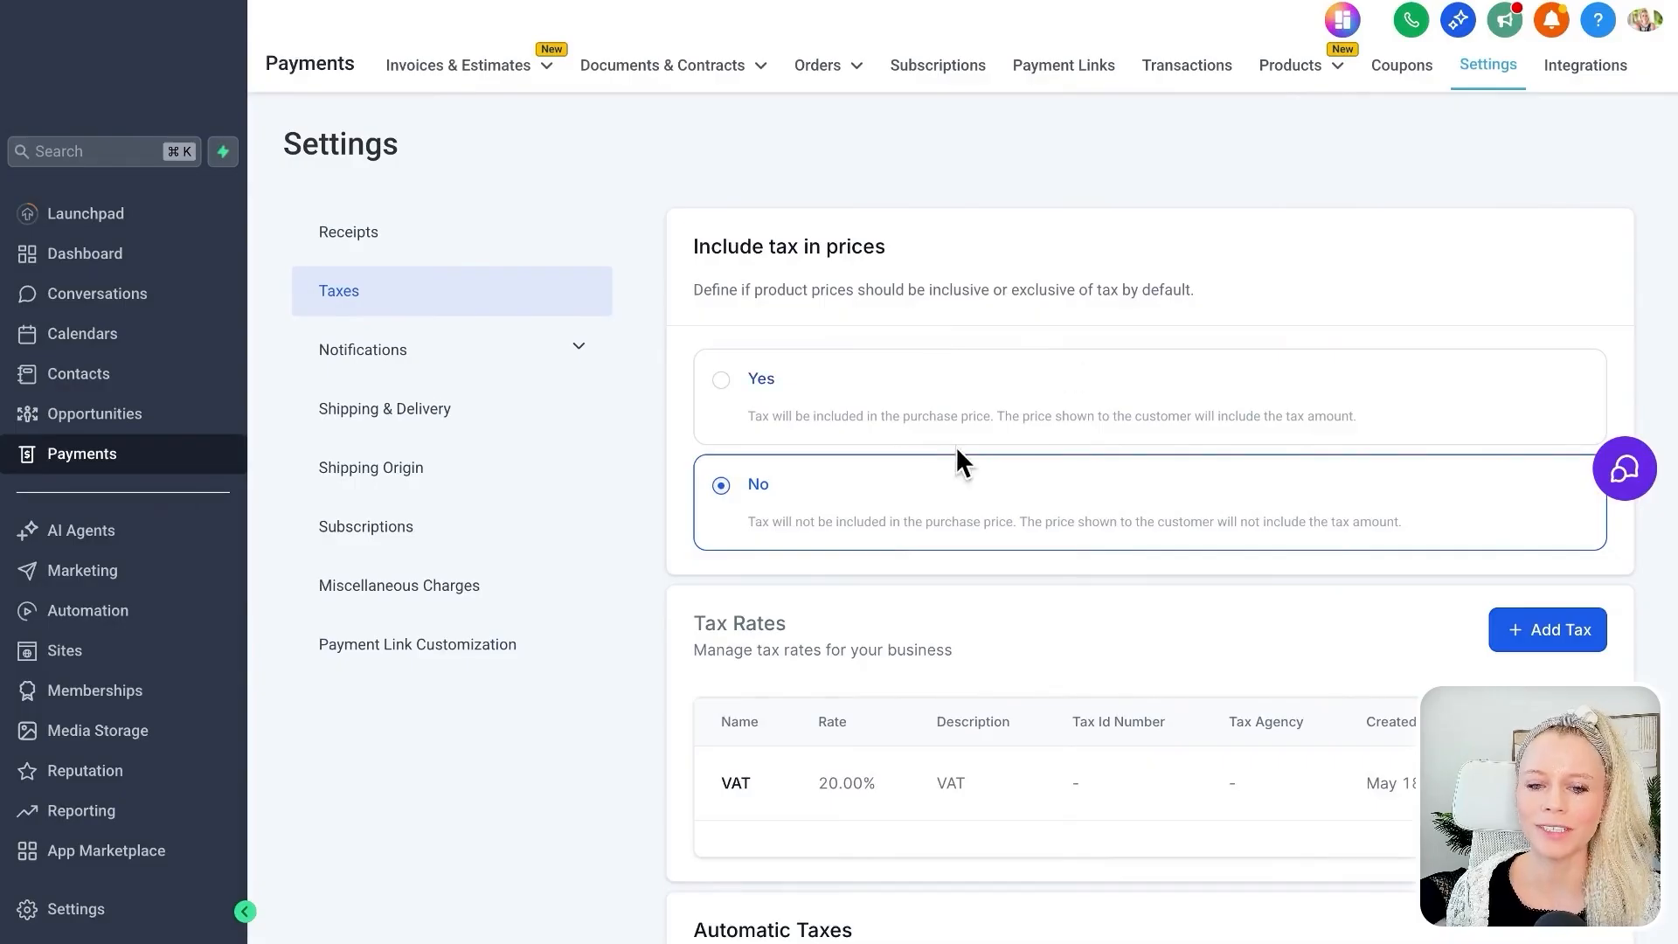
Enable automatic tax and agree to its Terms of Use.
scroll(1039, 675, "down", 3)
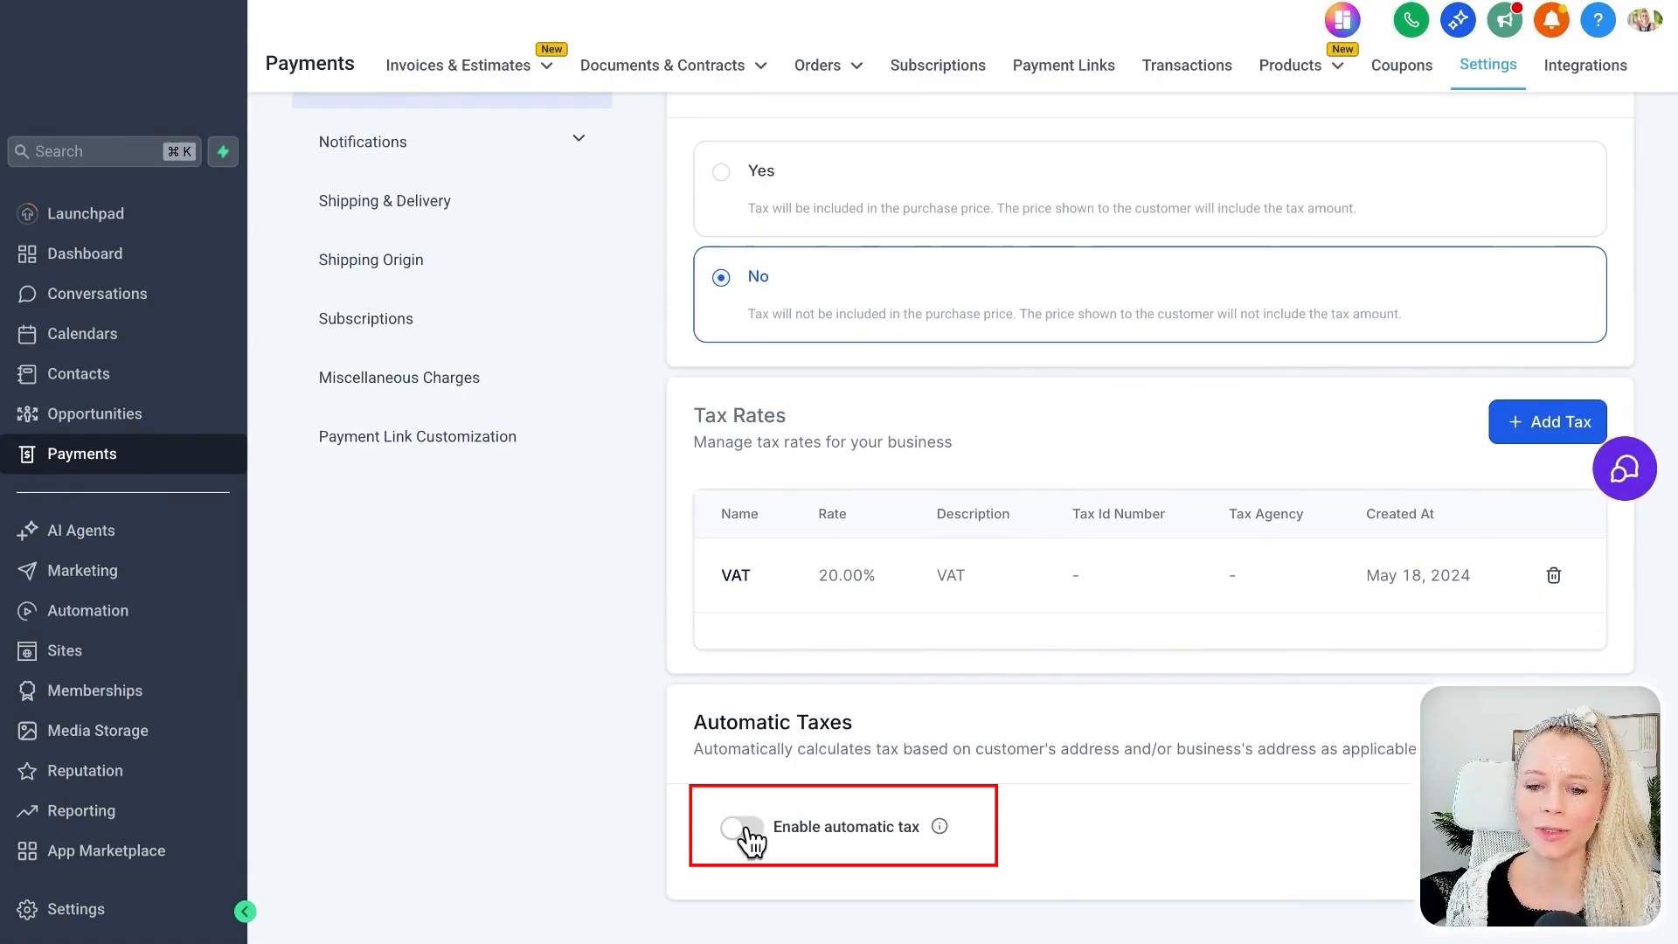
left_click(754, 830)
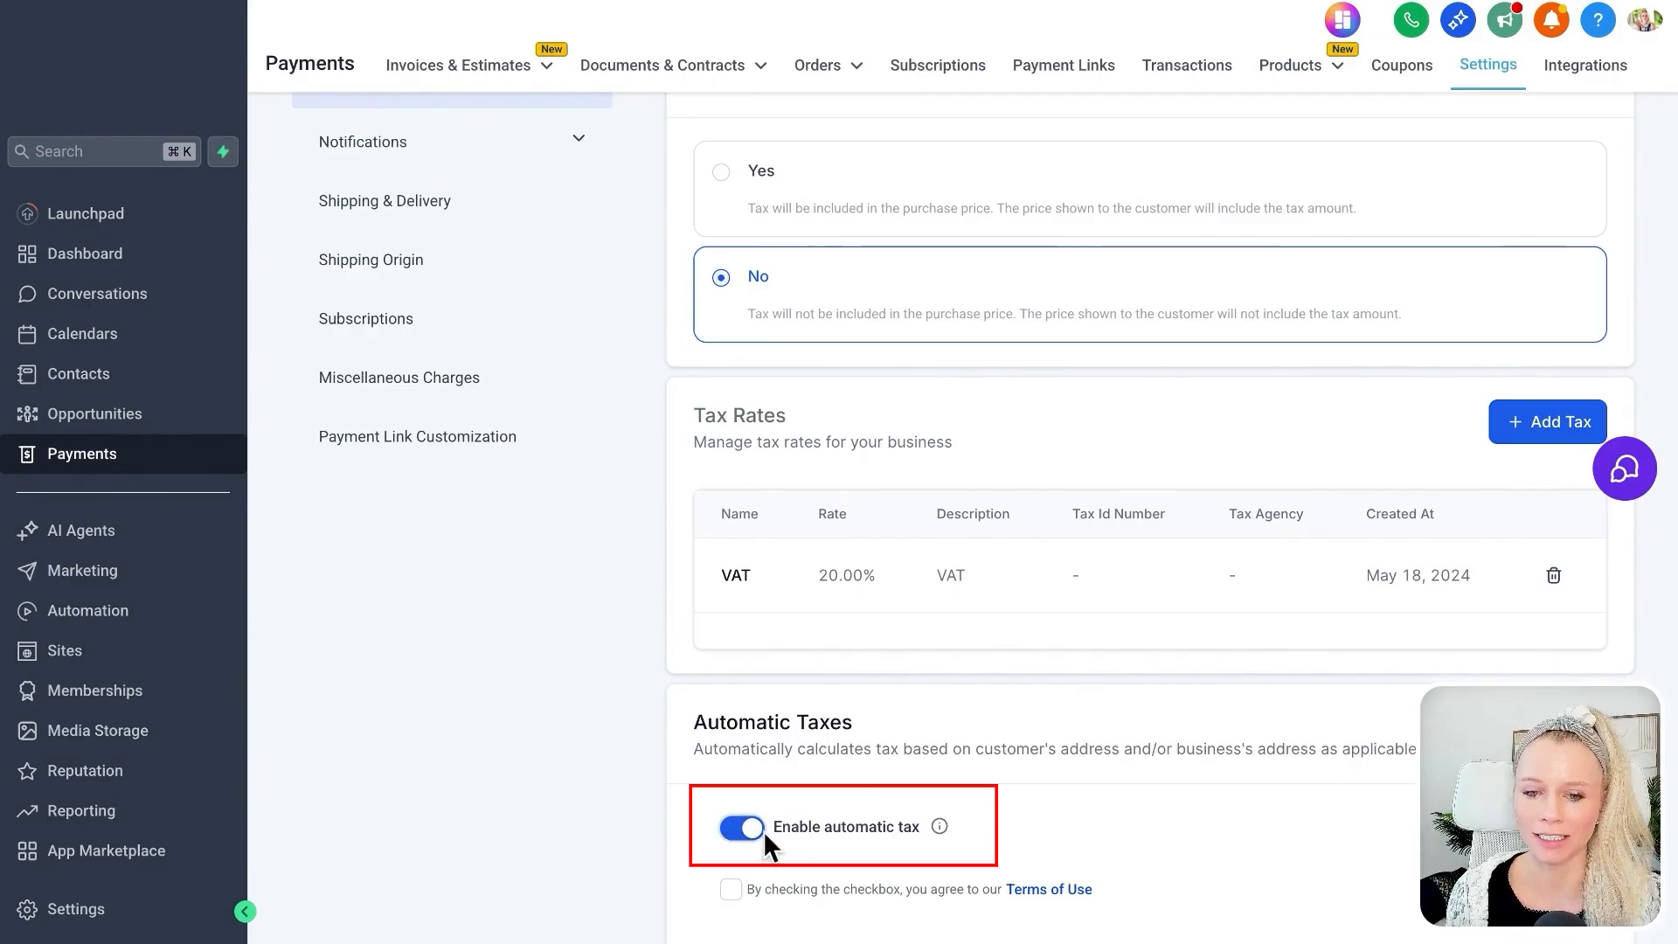
scroll(743, 825, "down", 1)
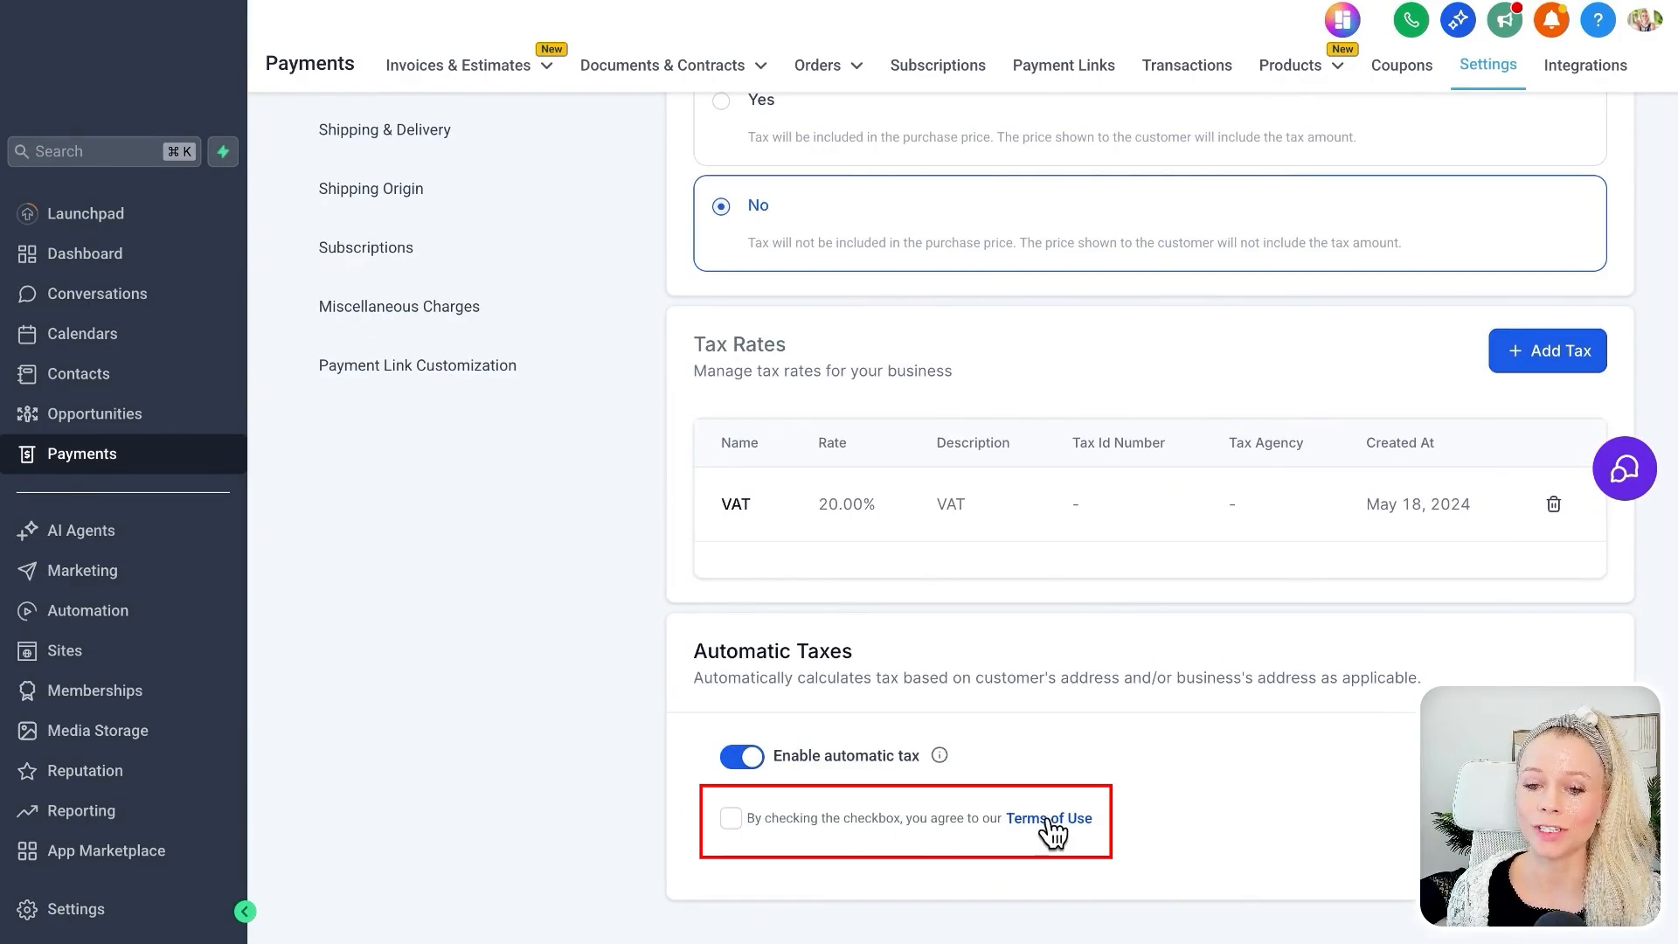
left_click(730, 818)
left_click(1571, 818)
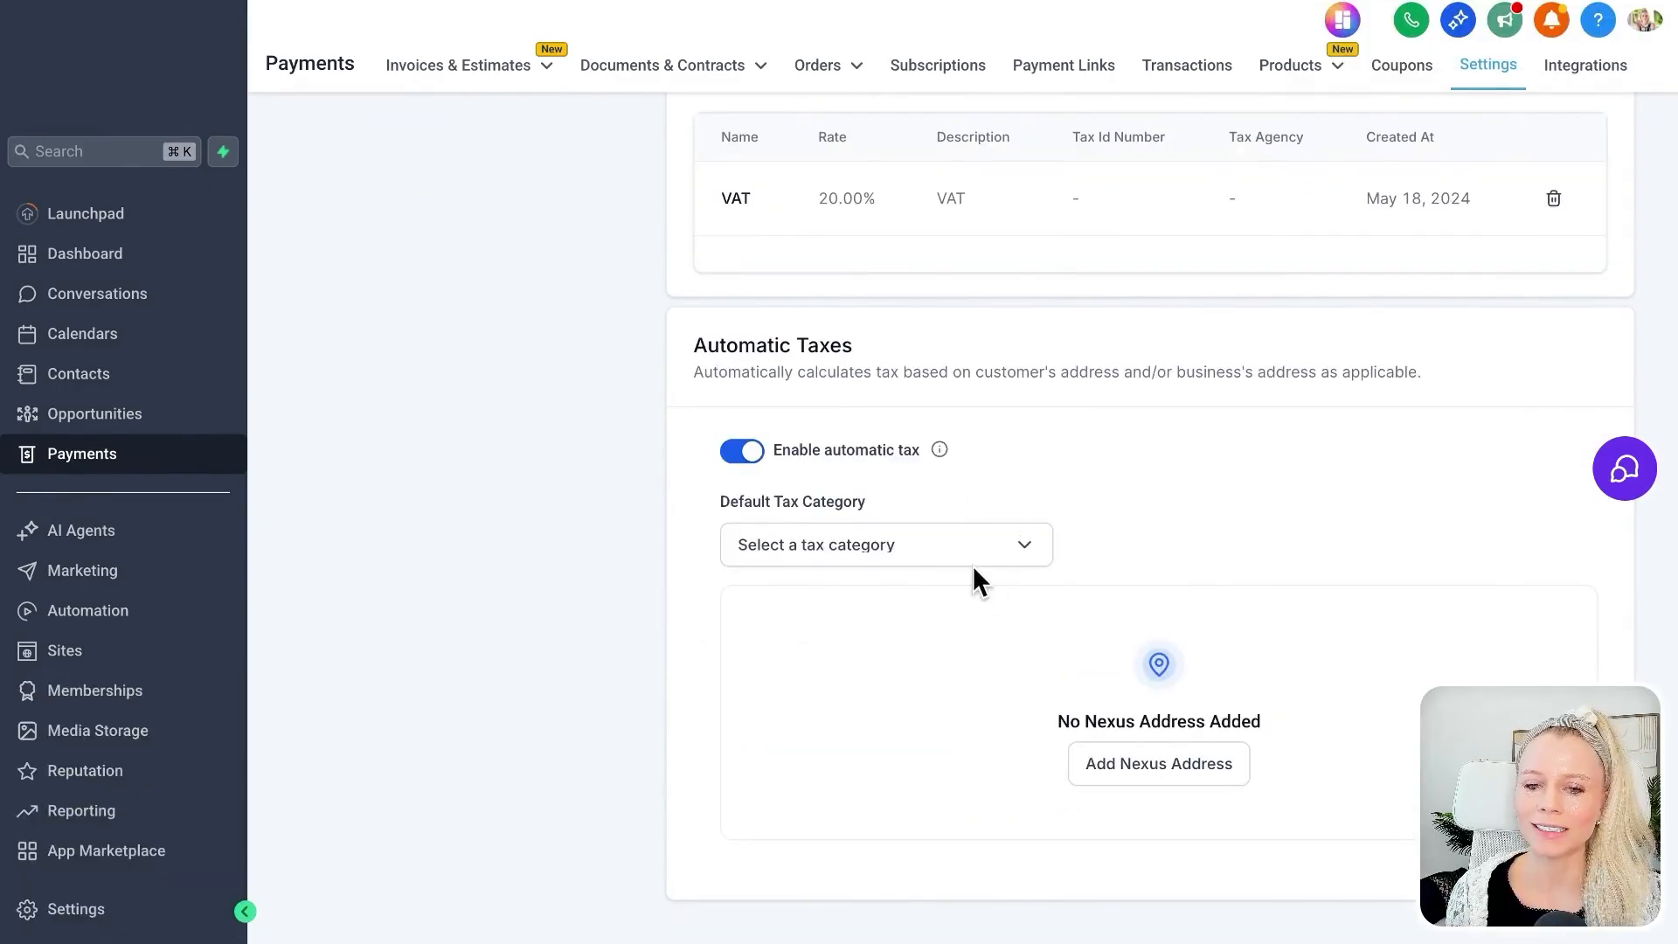
Look through the available default tax categories for automatic taxes without choosing one.
left_click(1019, 552)
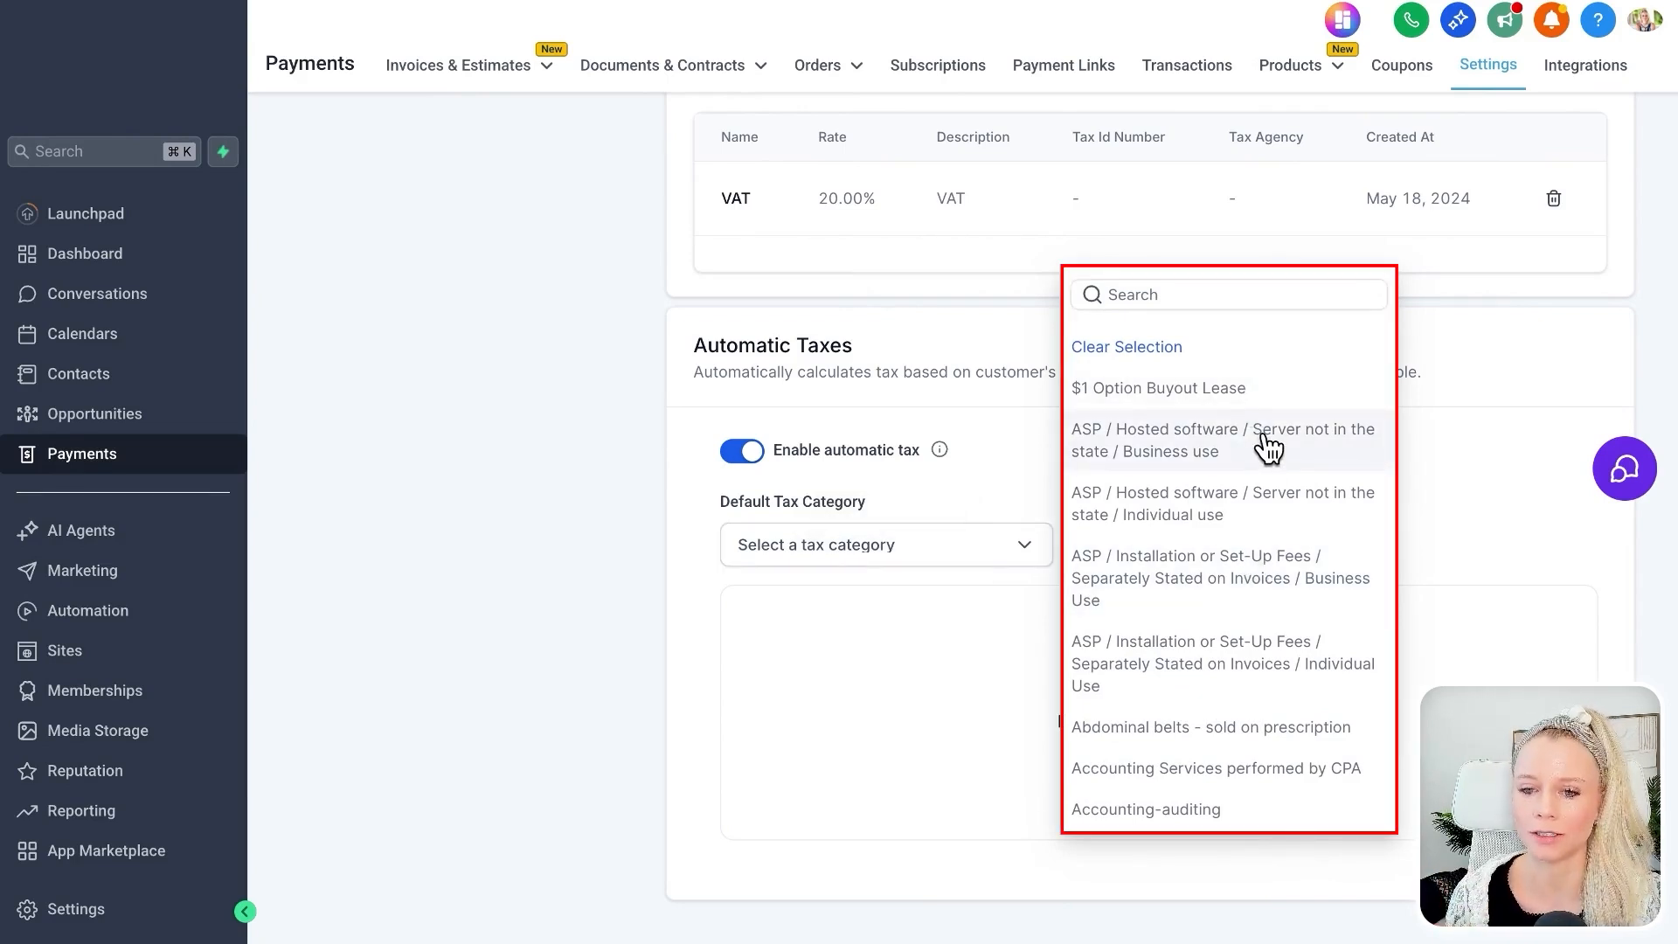
scroll(1267, 447, "down", 5)
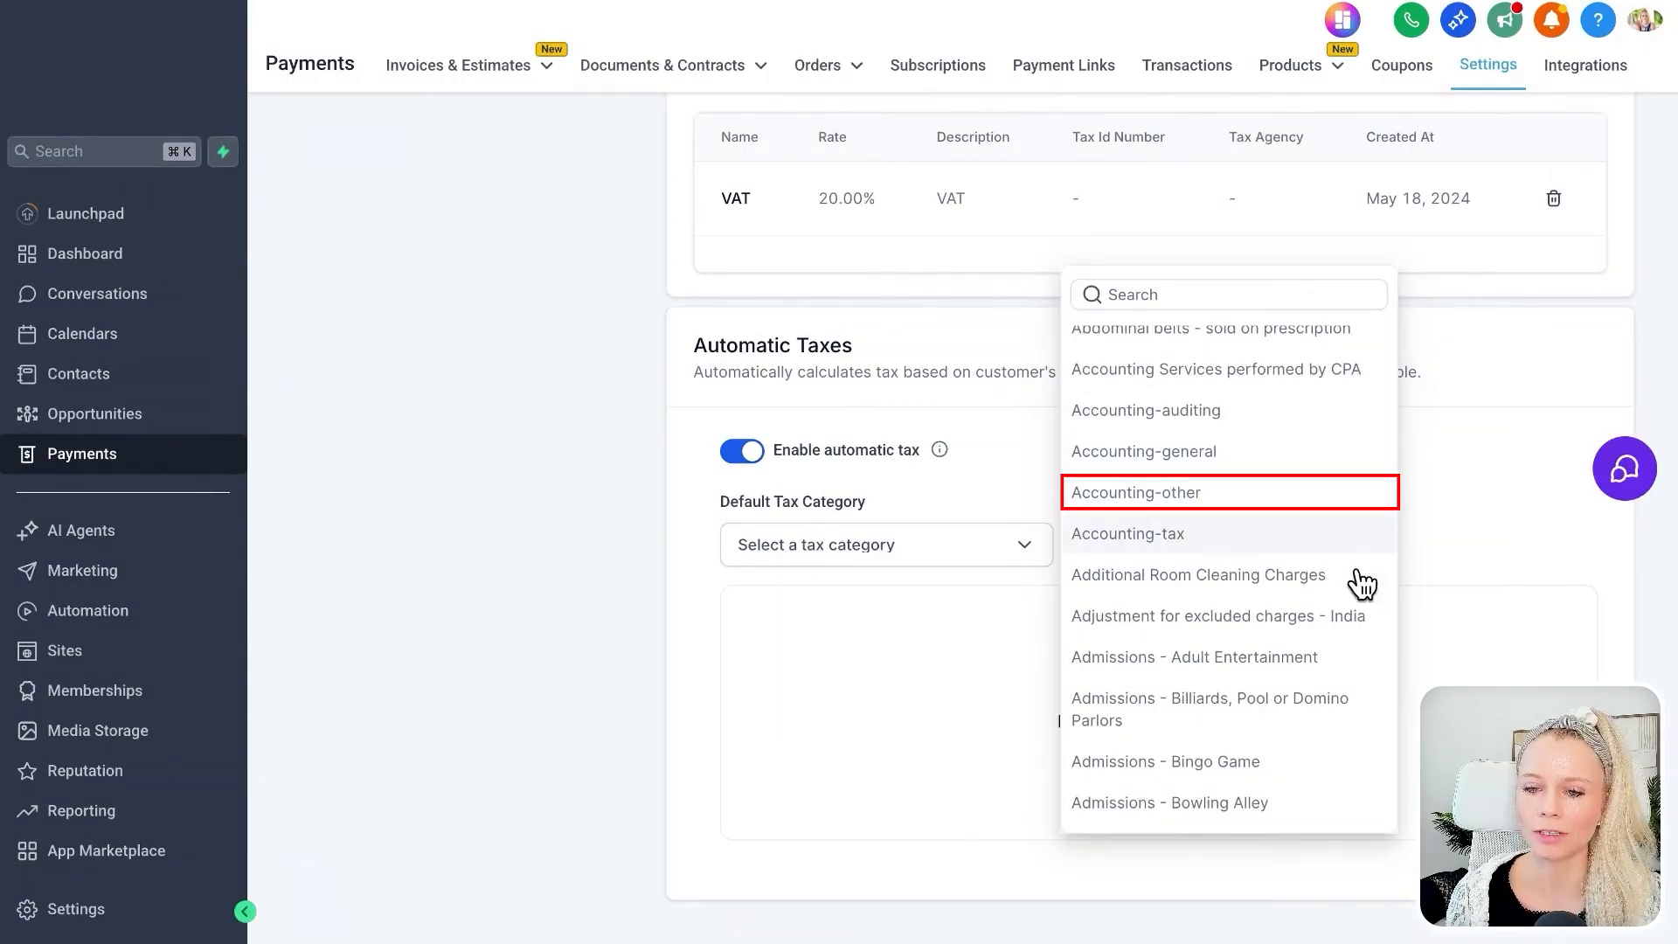
scroll(1311, 655, "down", 3)
scroll(1310, 656, "down", 7)
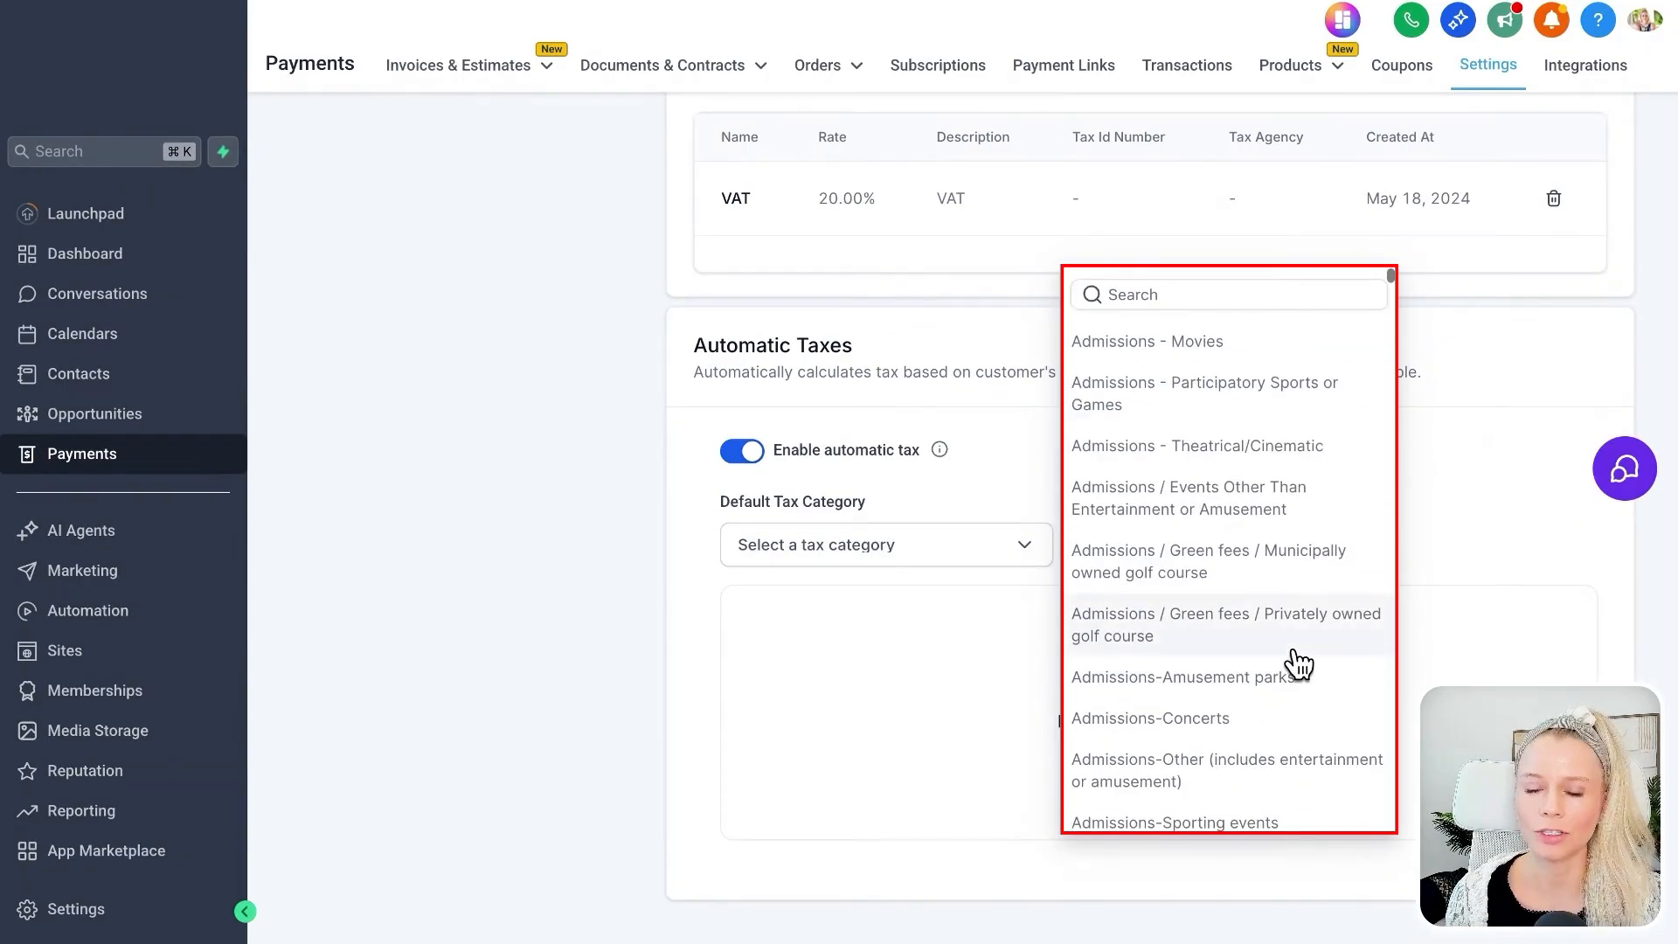
scroll(1298, 665, "down", 5)
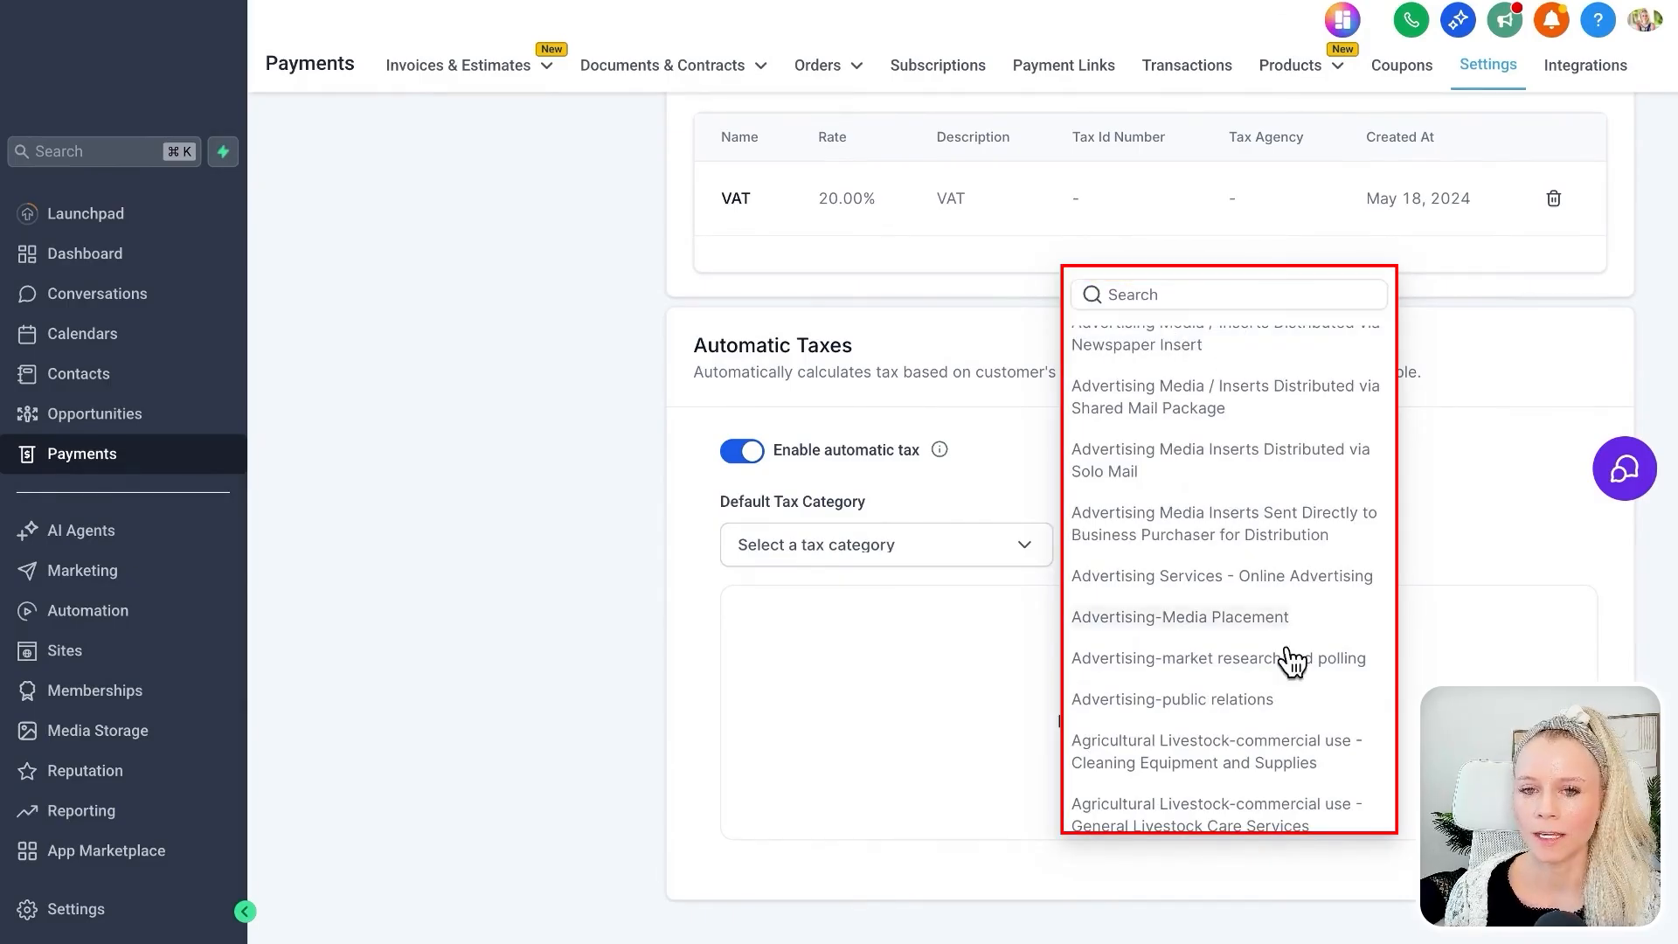
left_click(991, 696)
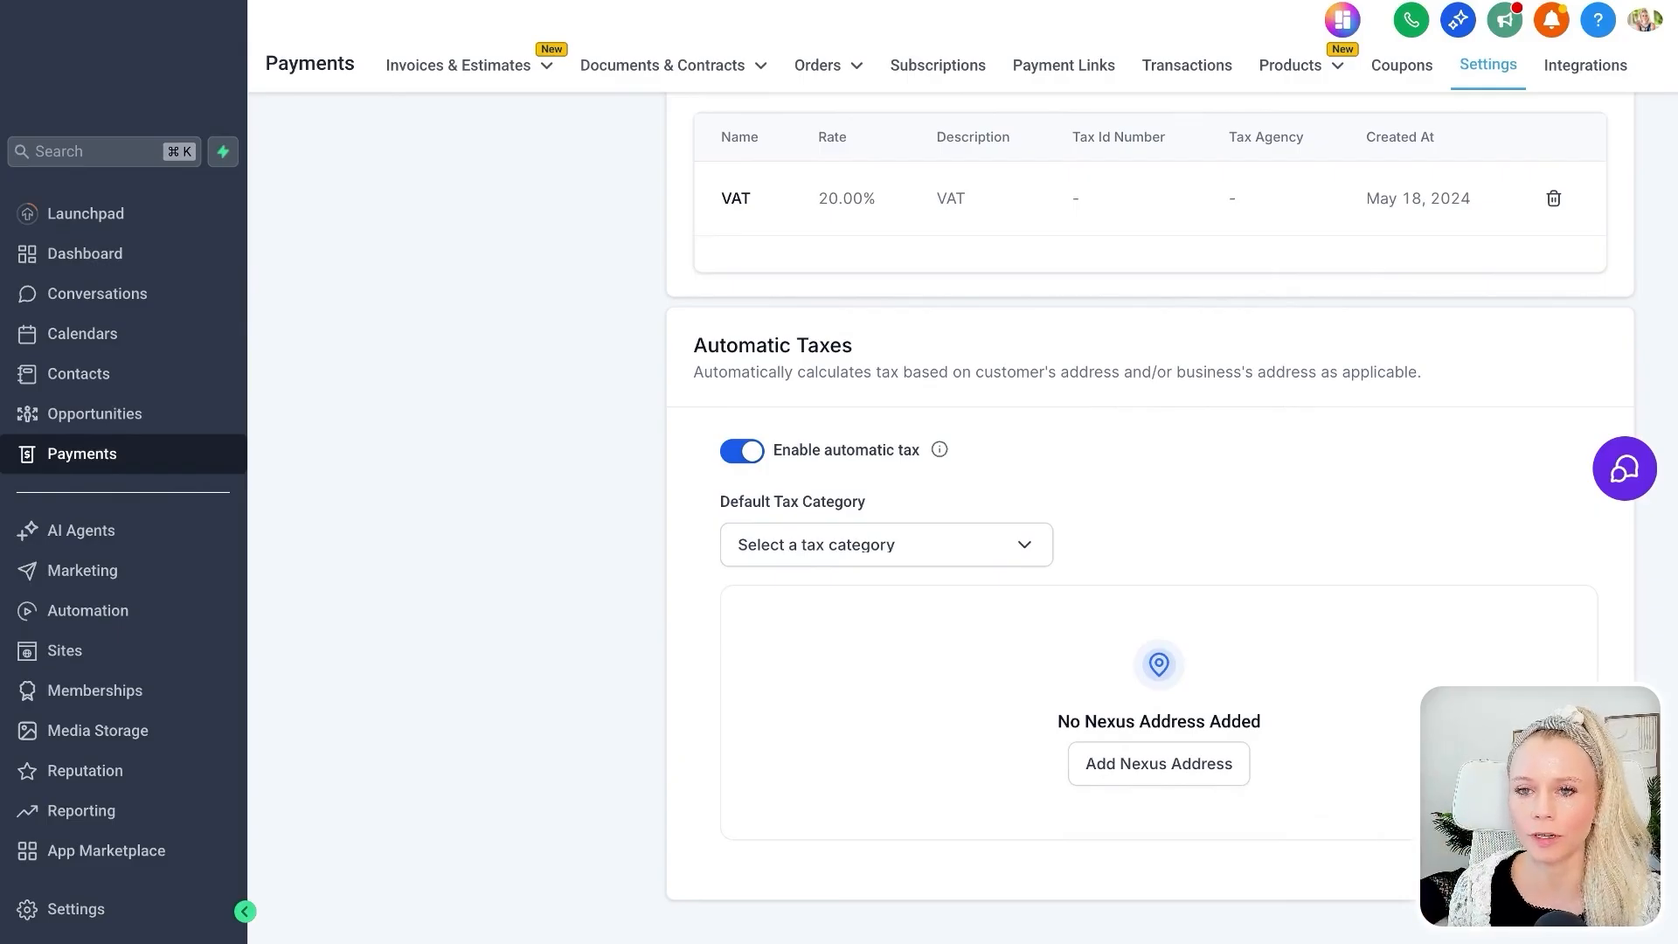
Start adding a nexus address, search the locations for "united sta" and look through the regions of the United States.
scroll(1146, 826, "up", 1)
left_click(1146, 813)
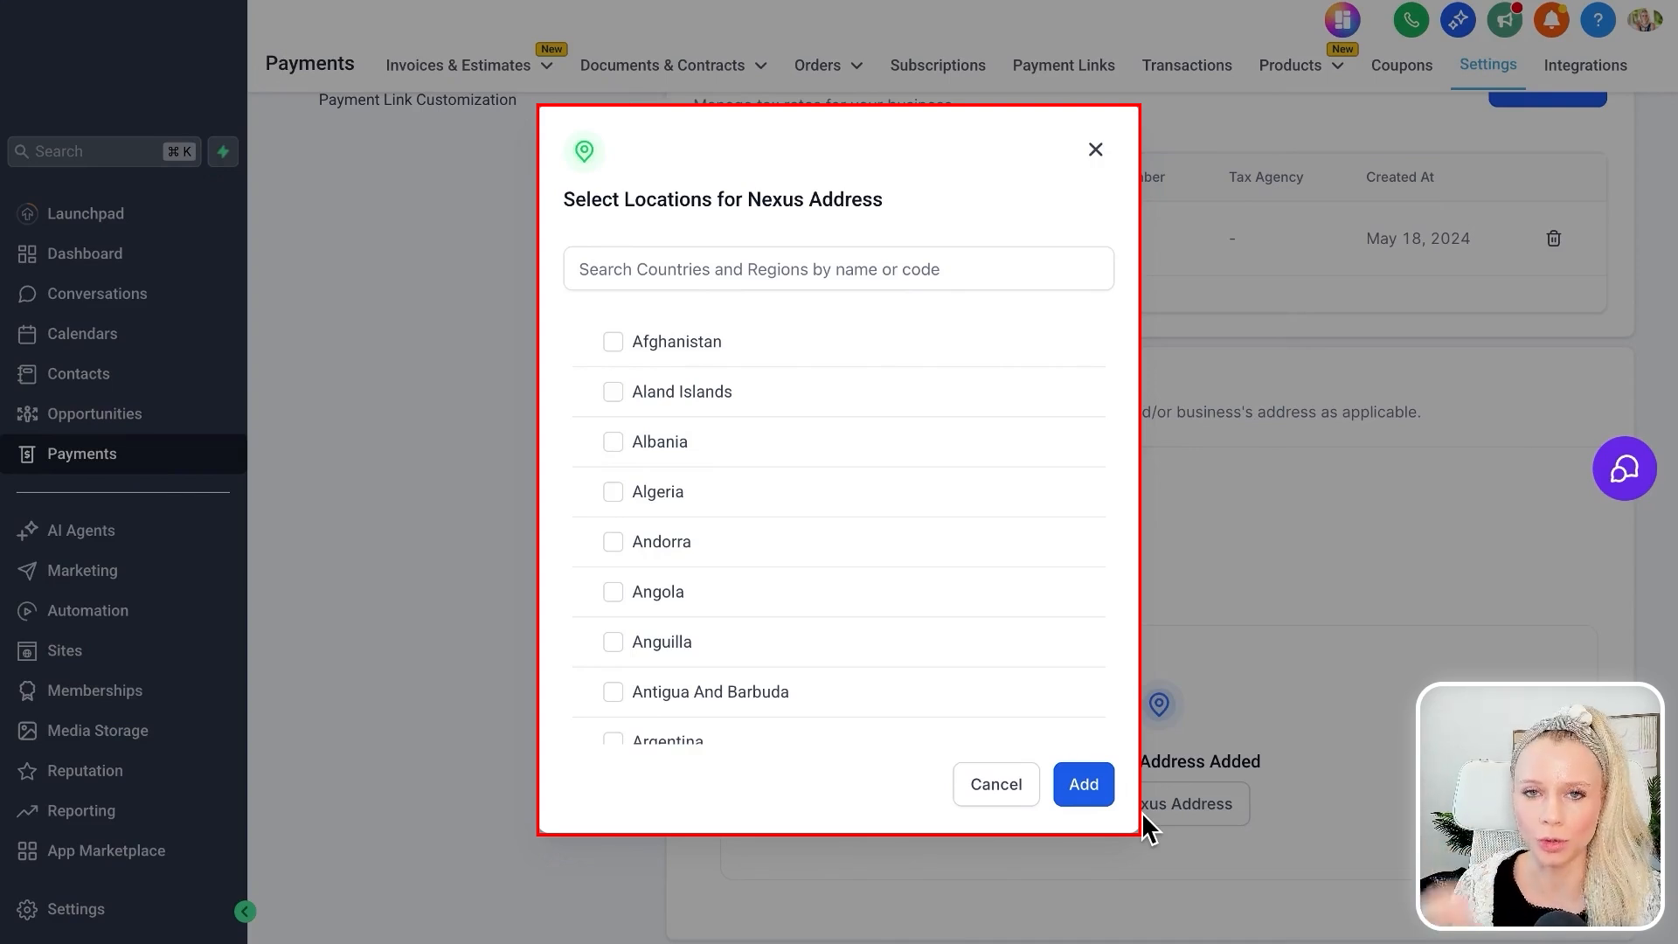
left_click(760, 265)
type("united sta")
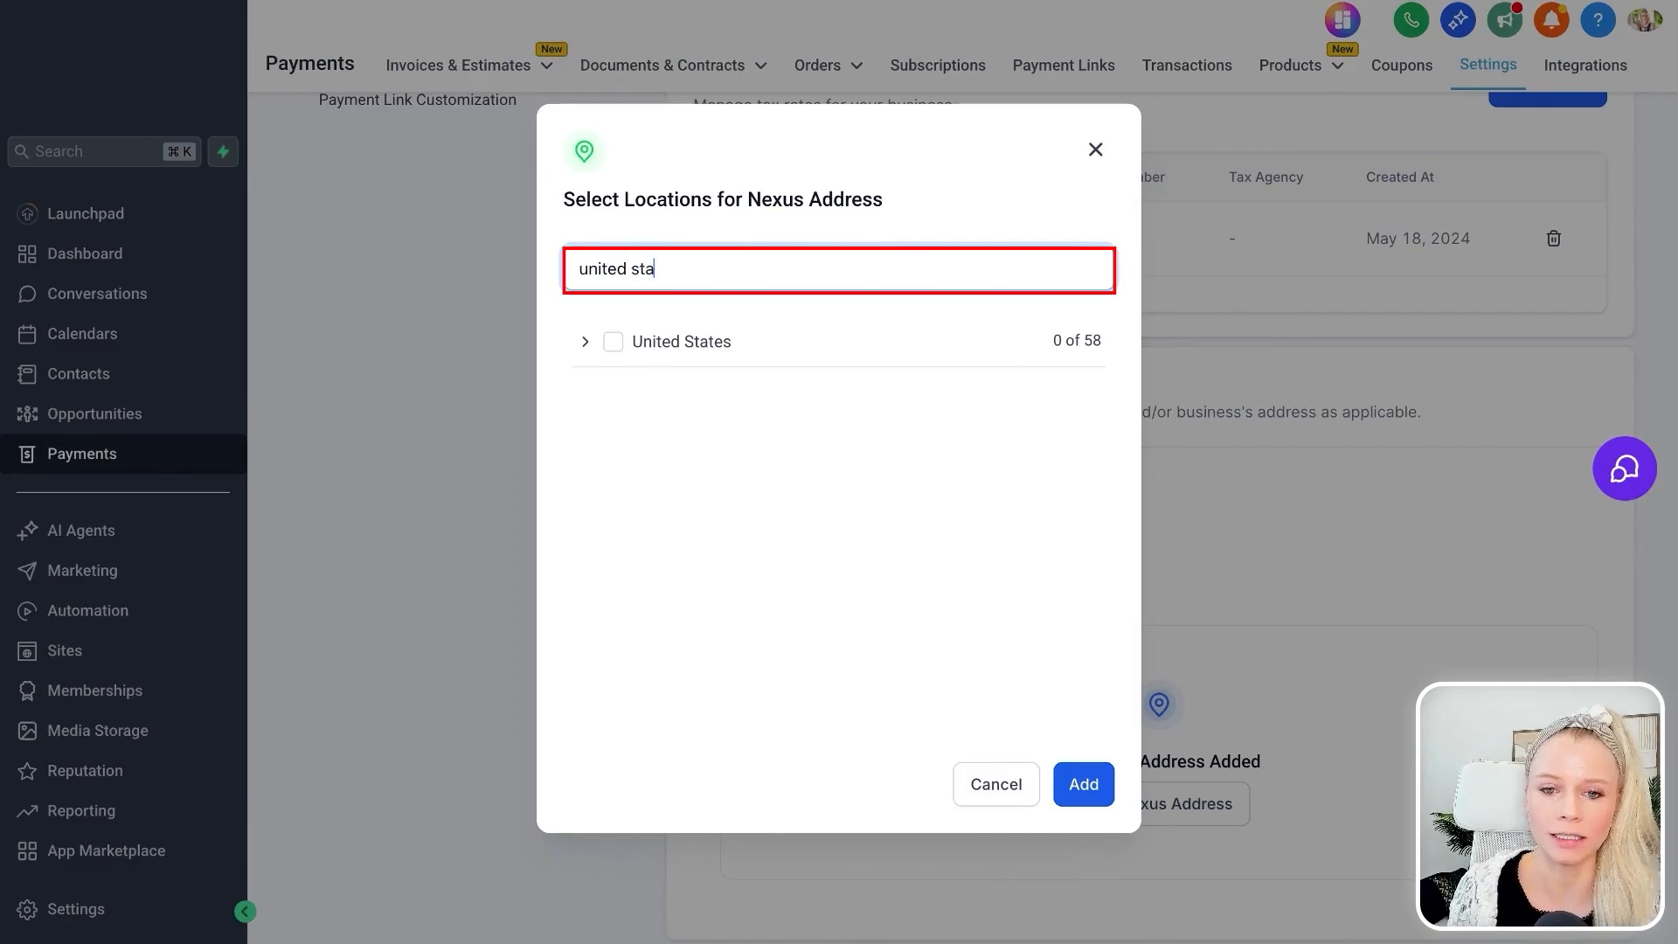
left_click(584, 343)
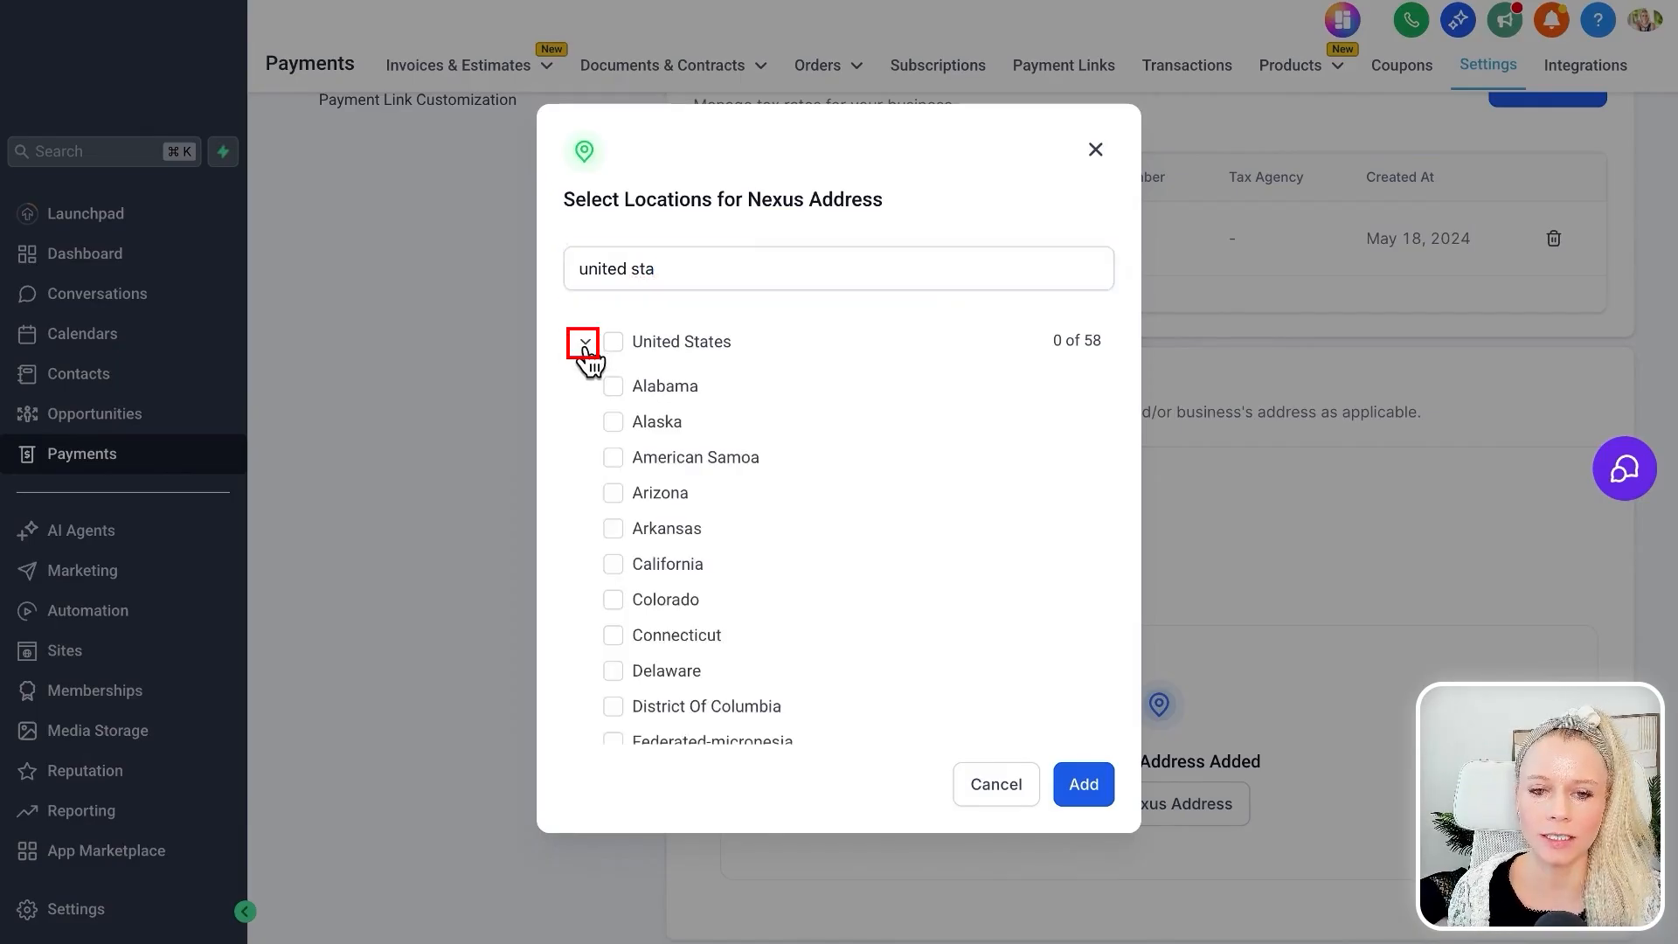
scroll(837, 669, "down", 1)
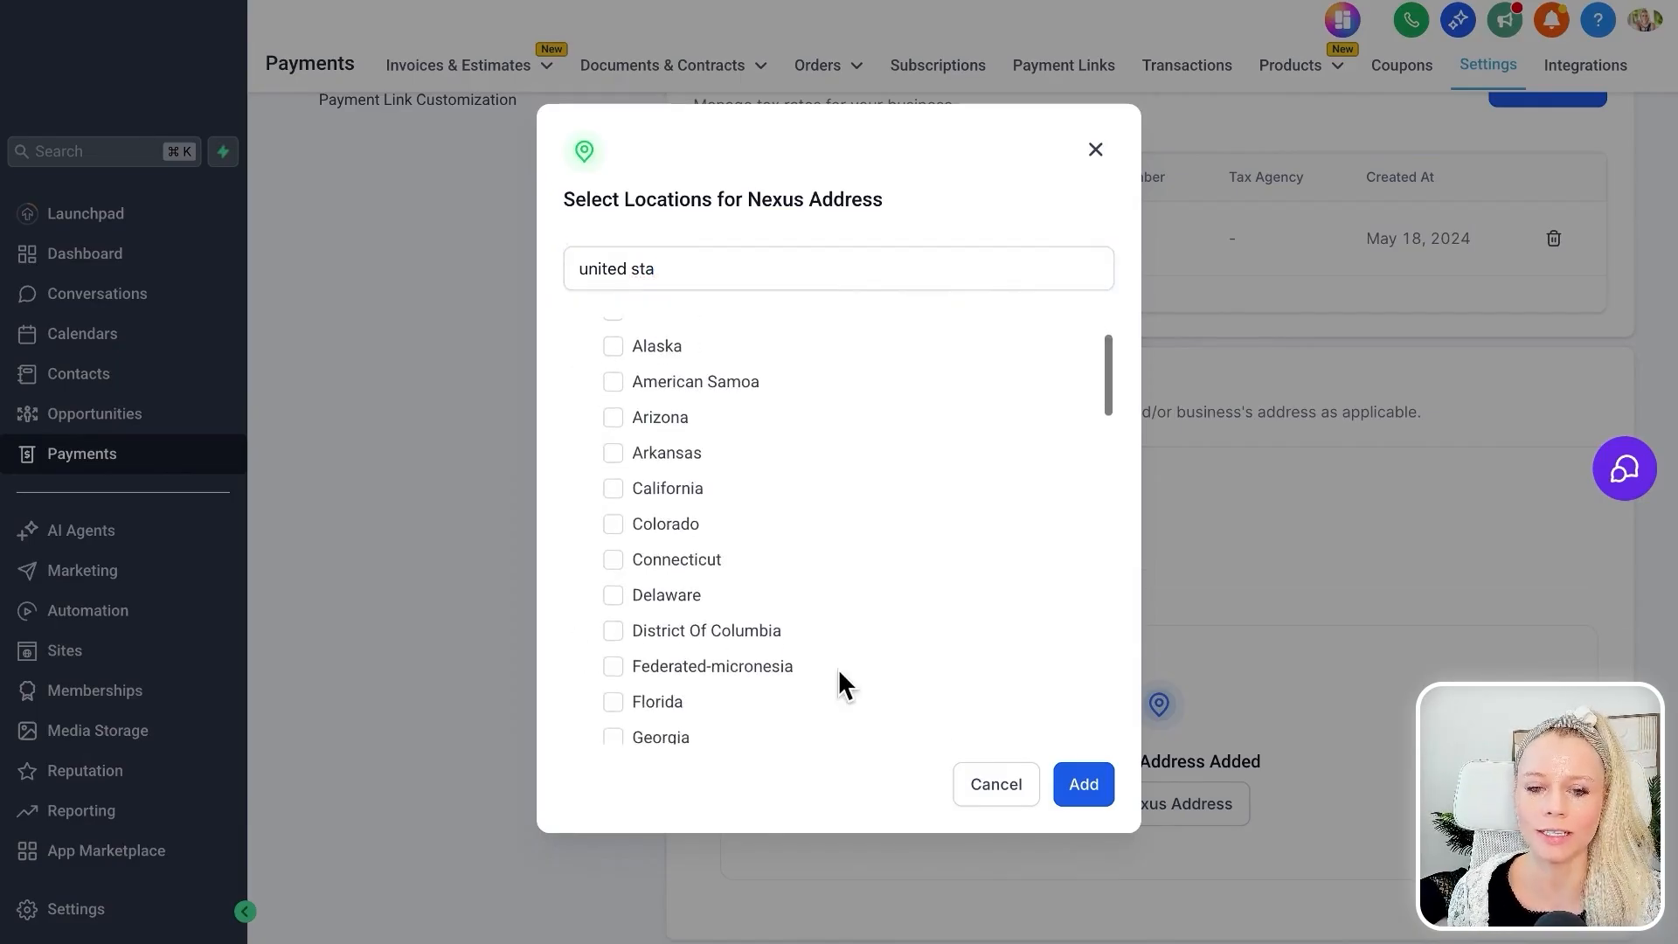
scroll(757, 611, "down", 6)
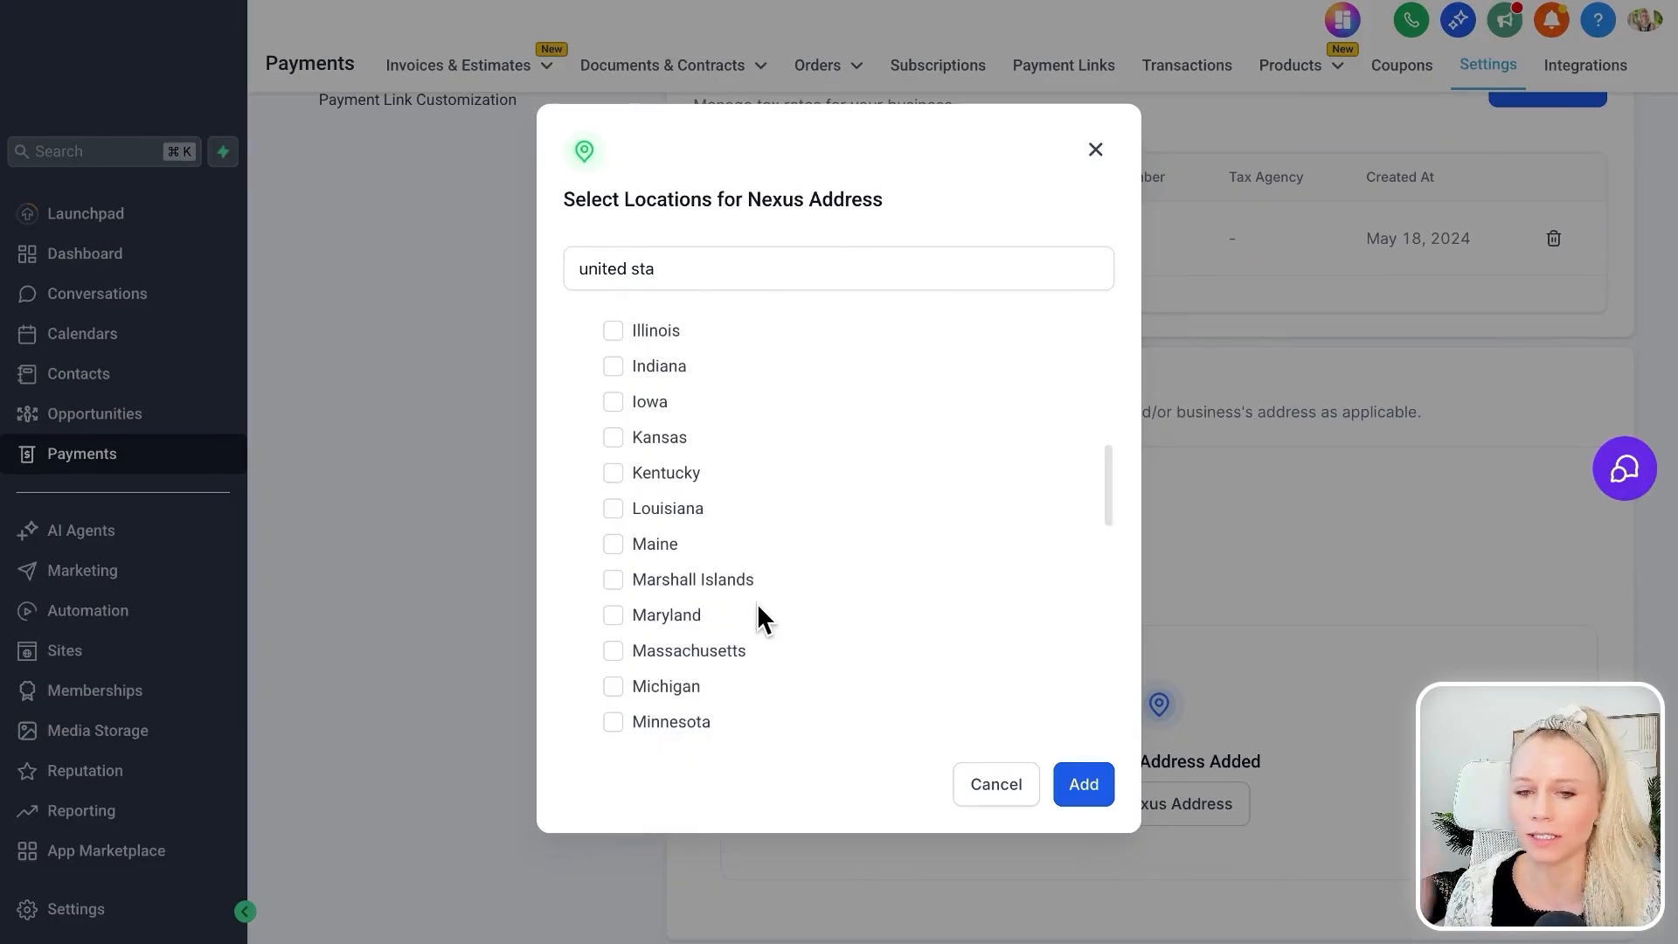
scroll(755, 638, "down", 3)
scroll(754, 633, "up", 10)
Search the nexus locations for "cana" and look through Canada's provinces and territories.
triple_click(637, 269)
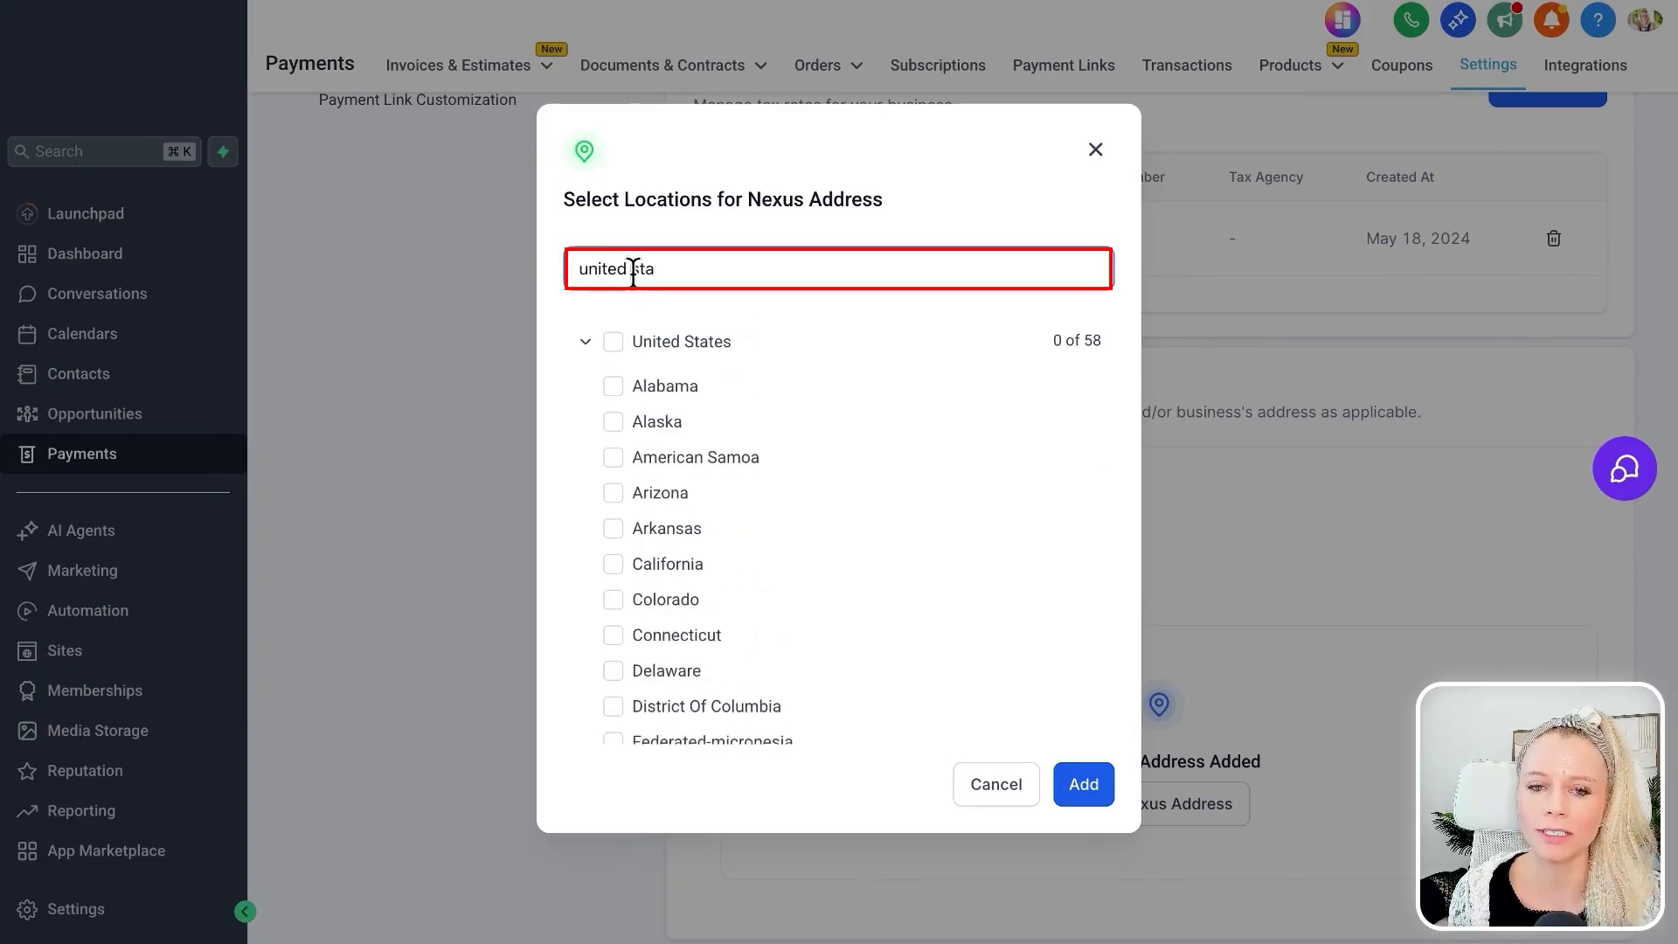
type("cana")
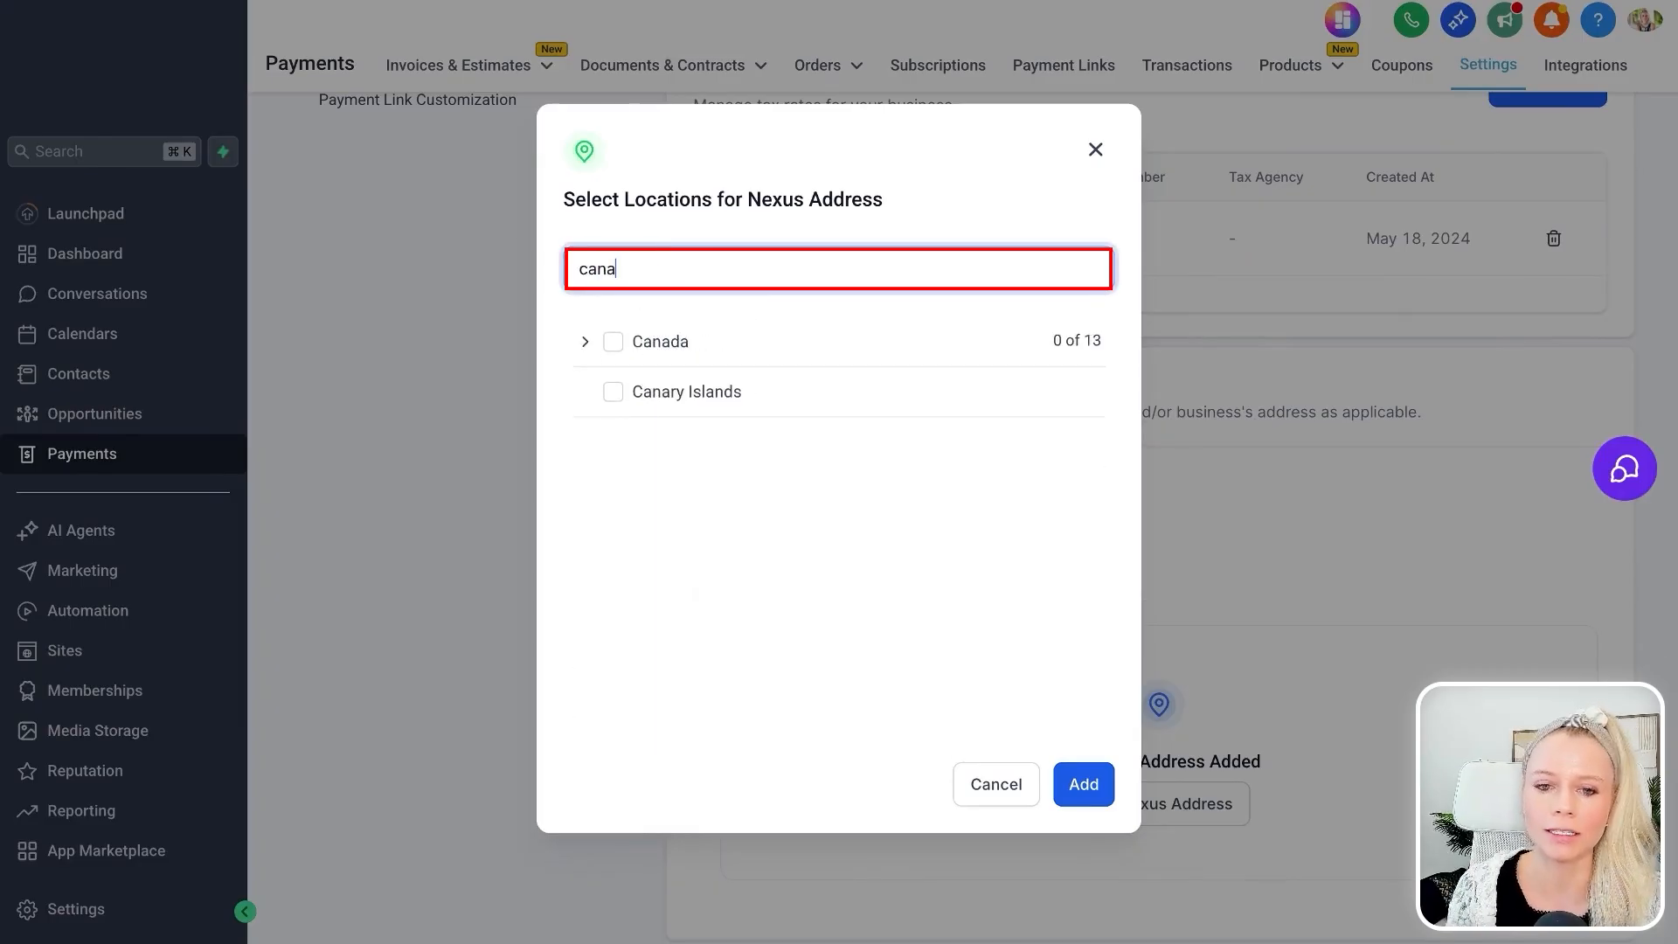
left_click(584, 342)
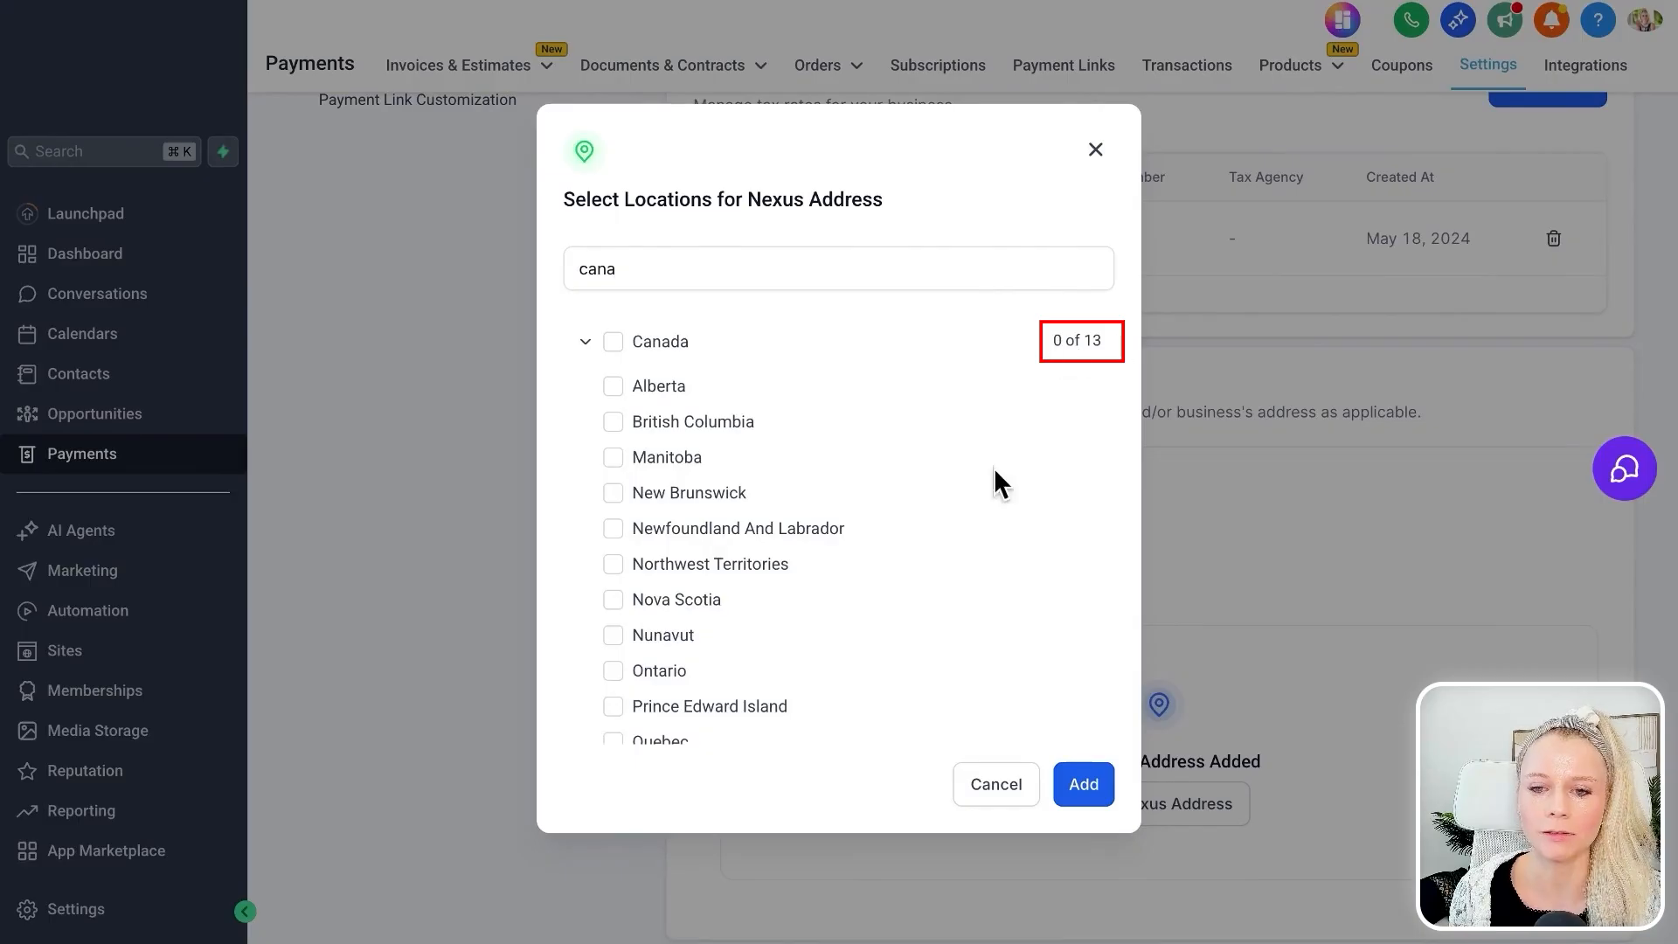
scroll(835, 689, "down", 2)
scroll(775, 524, "up", 2)
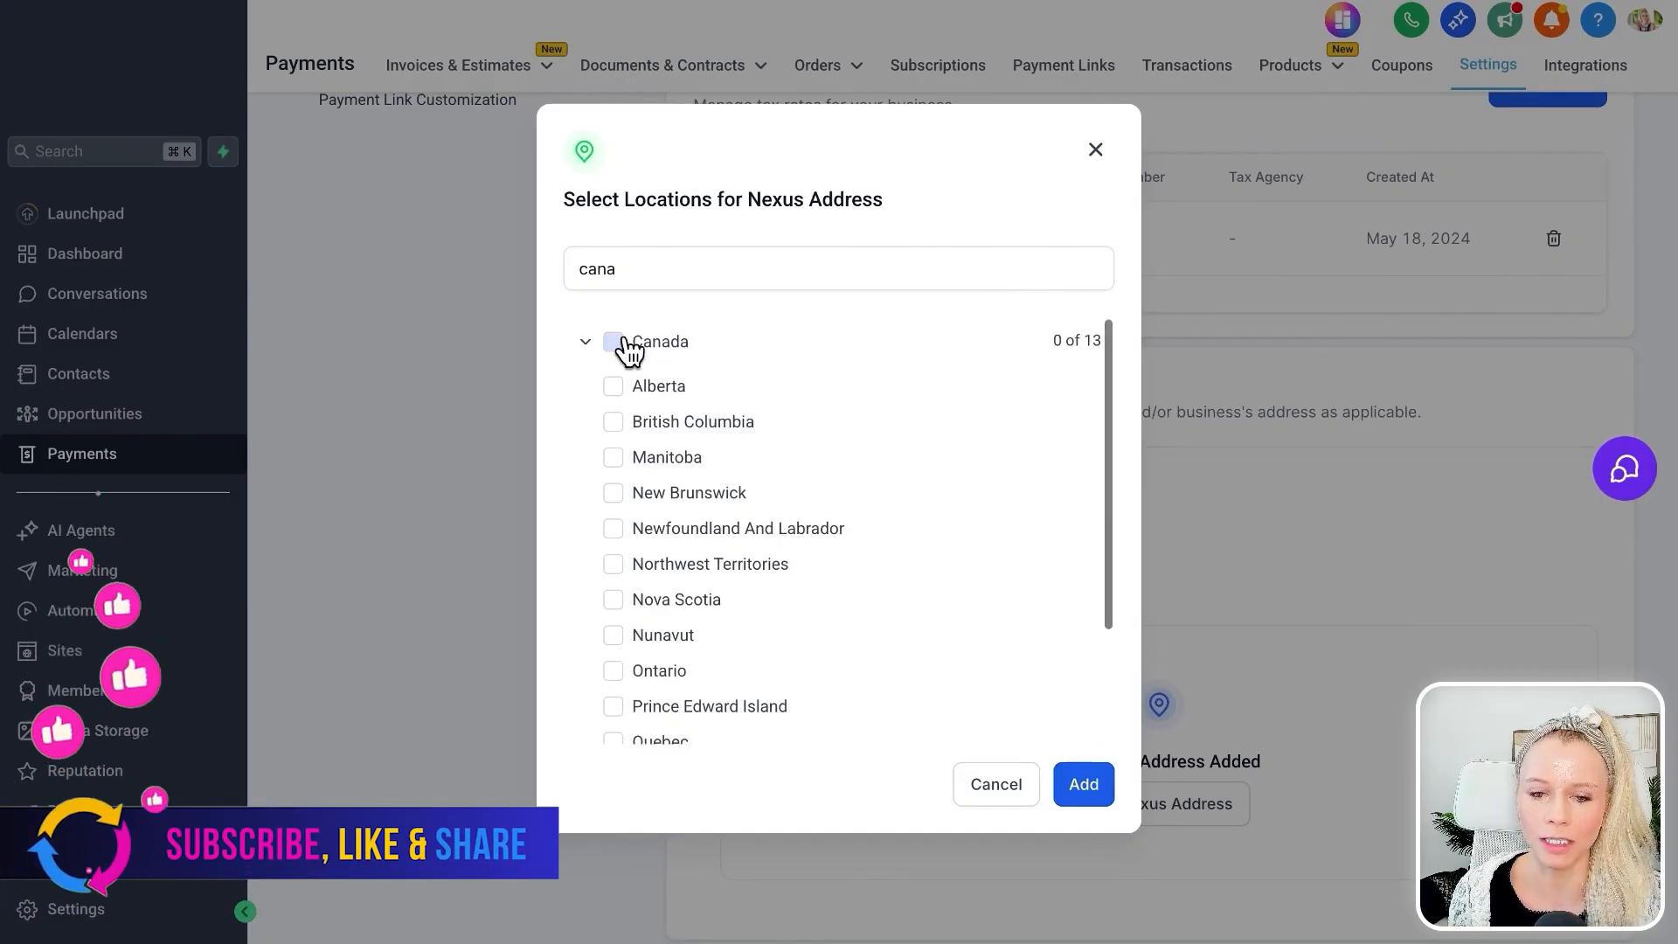
left_click(585, 342)
Clear the nexus location search and browse the full country list.
triple_click(678, 271)
key("BackSpace")
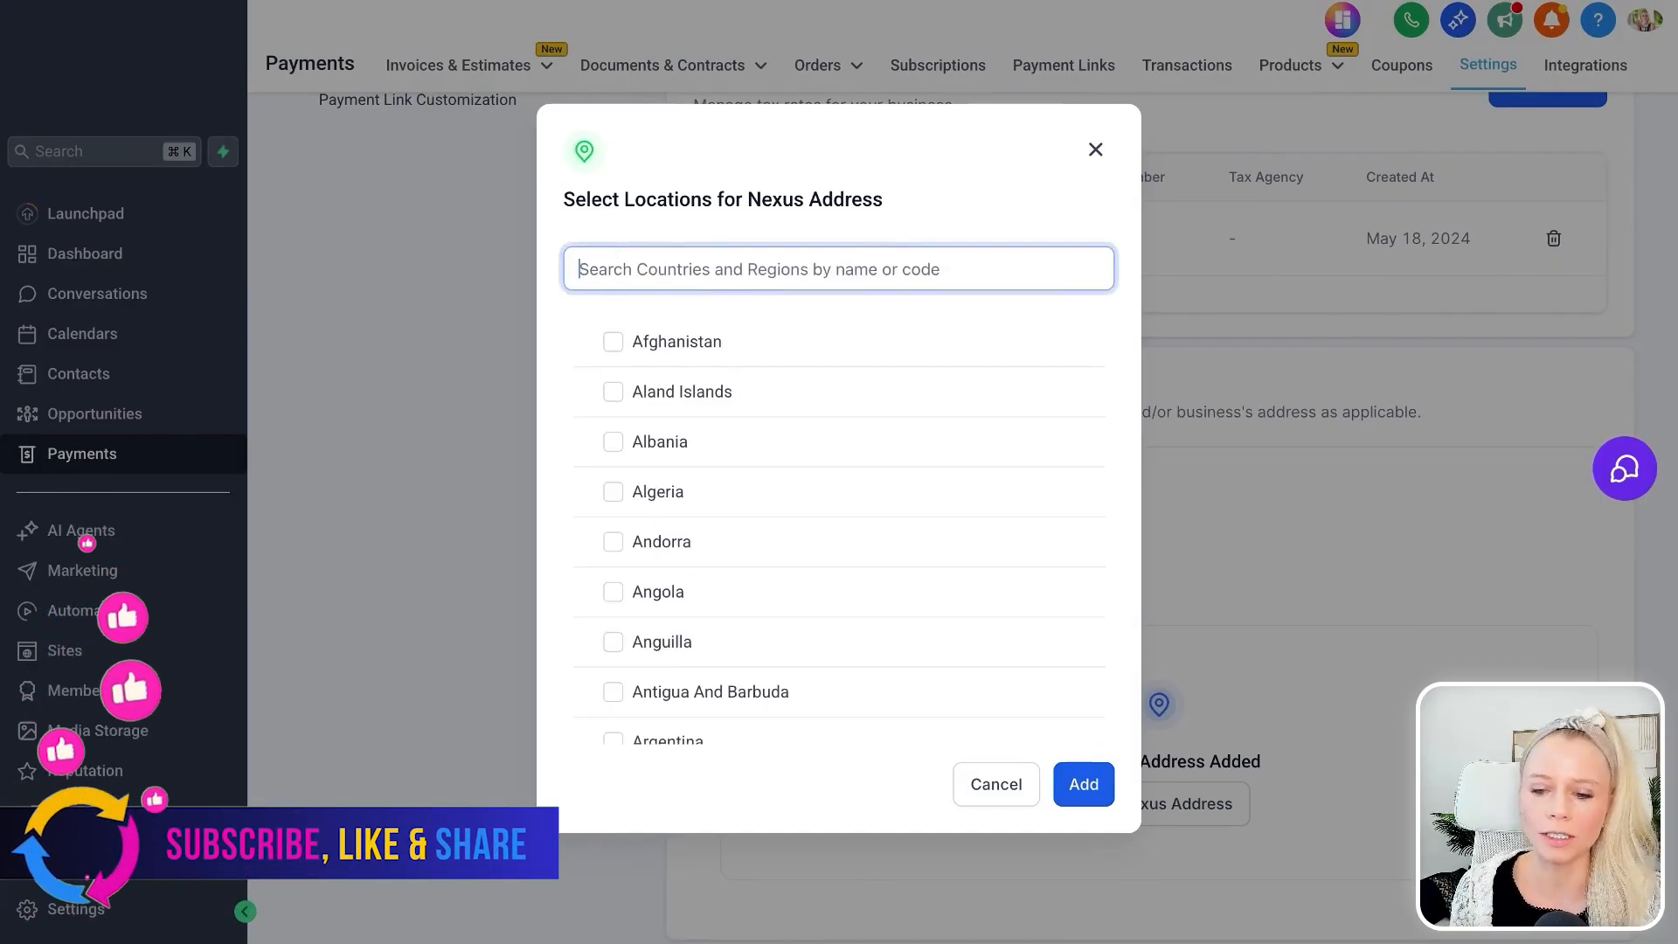
scroll(813, 559, "down", 2)
scroll(848, 605, "down", 3)
scroll(847, 605, "up", 5)
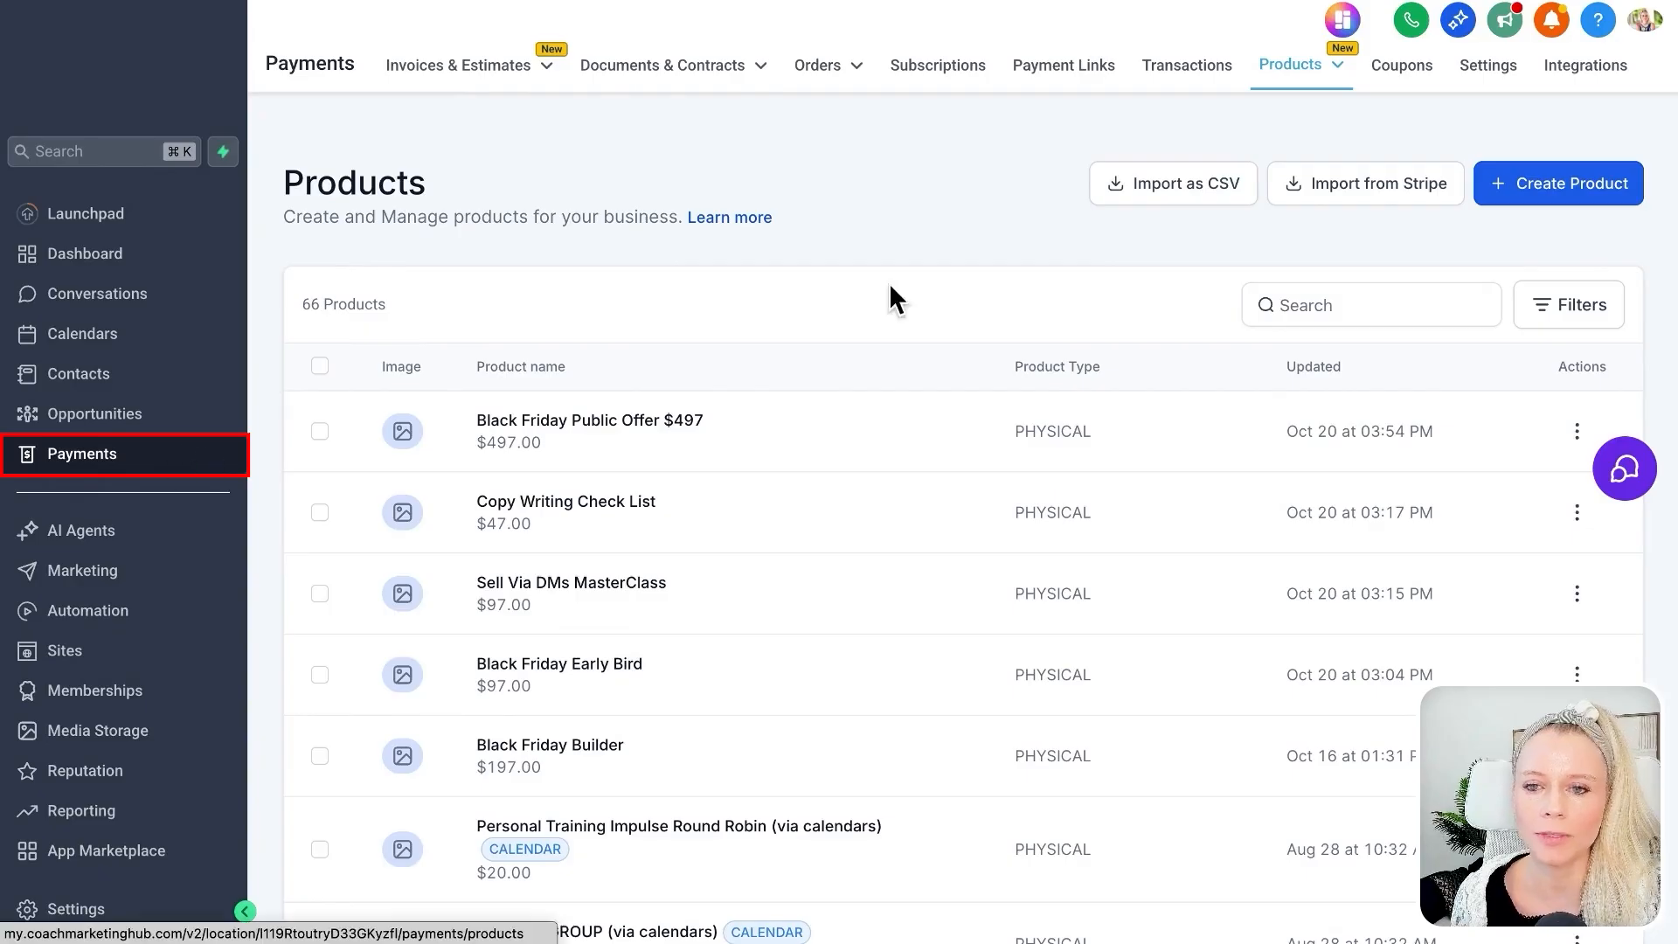
Open the product "Personal Training Impulse Round Robin (via calendars)" for editing.
mouse_move(1301, 78)
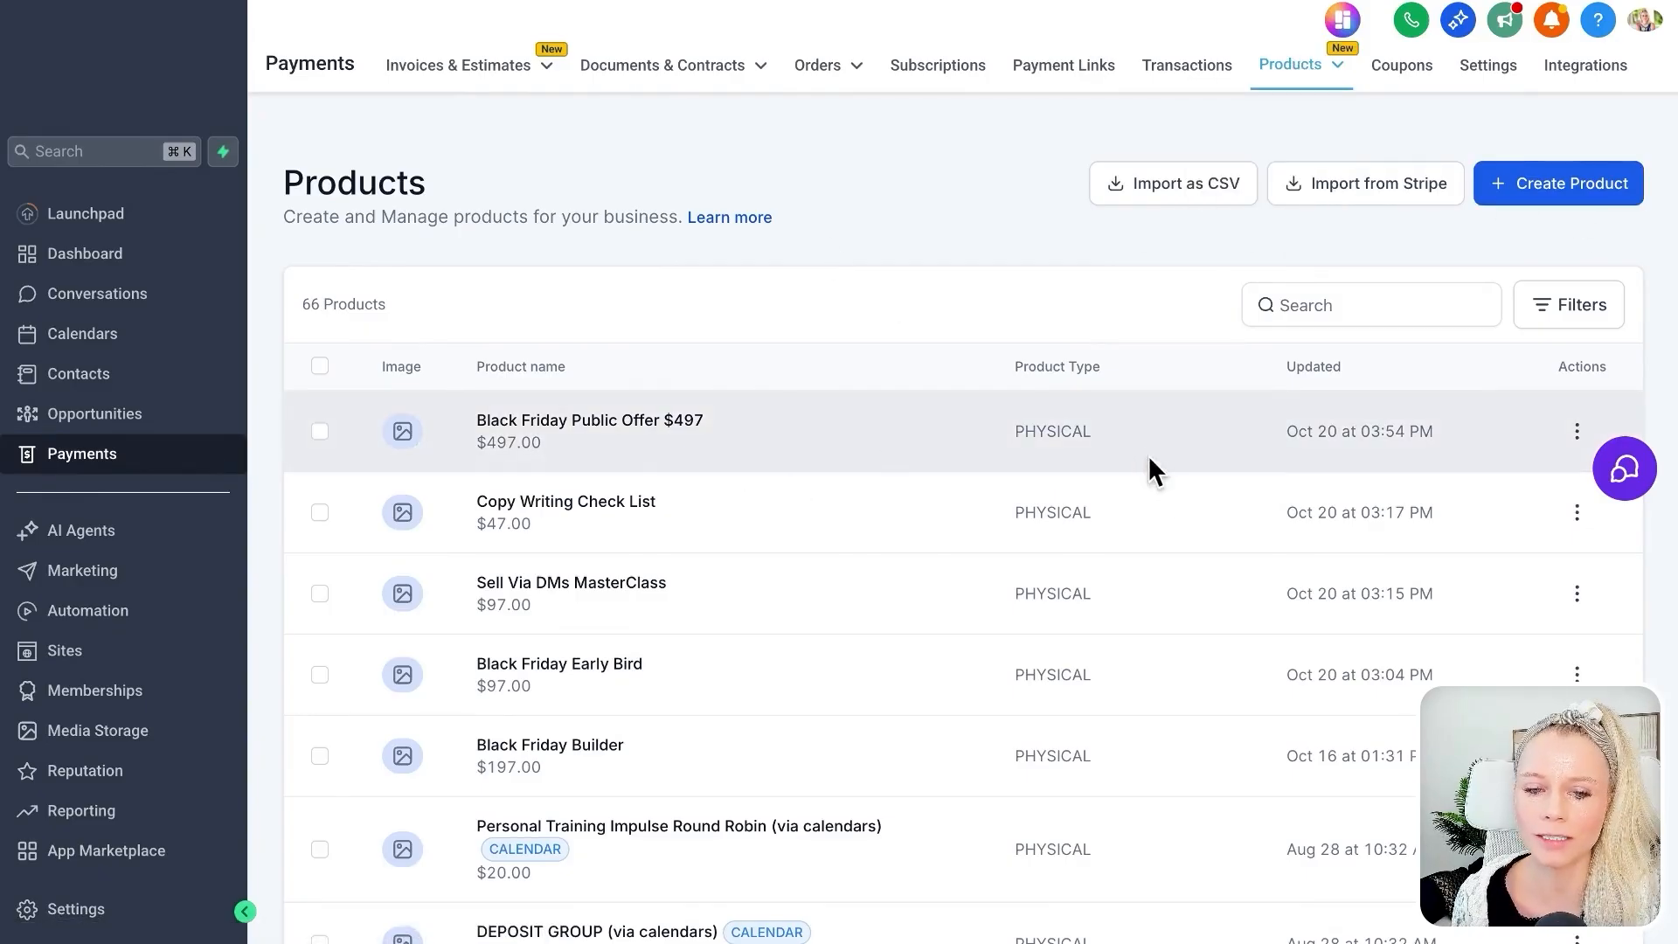
scroll(1525, 659, "down", 2)
left_click(1578, 646)
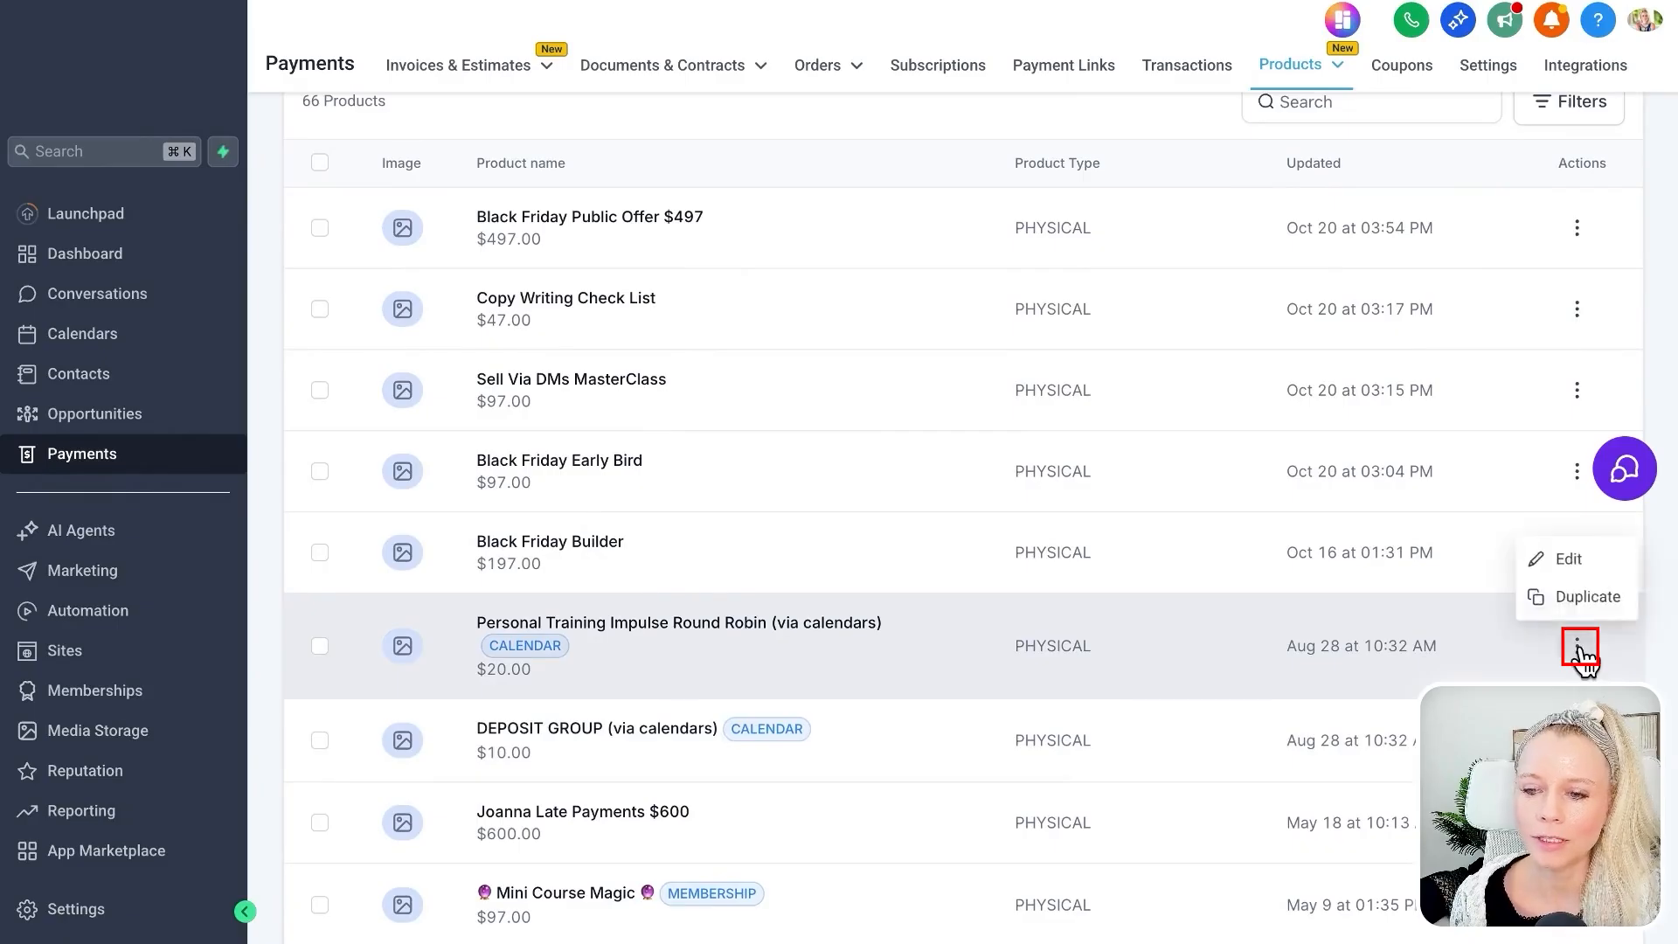
left_click(1572, 568)
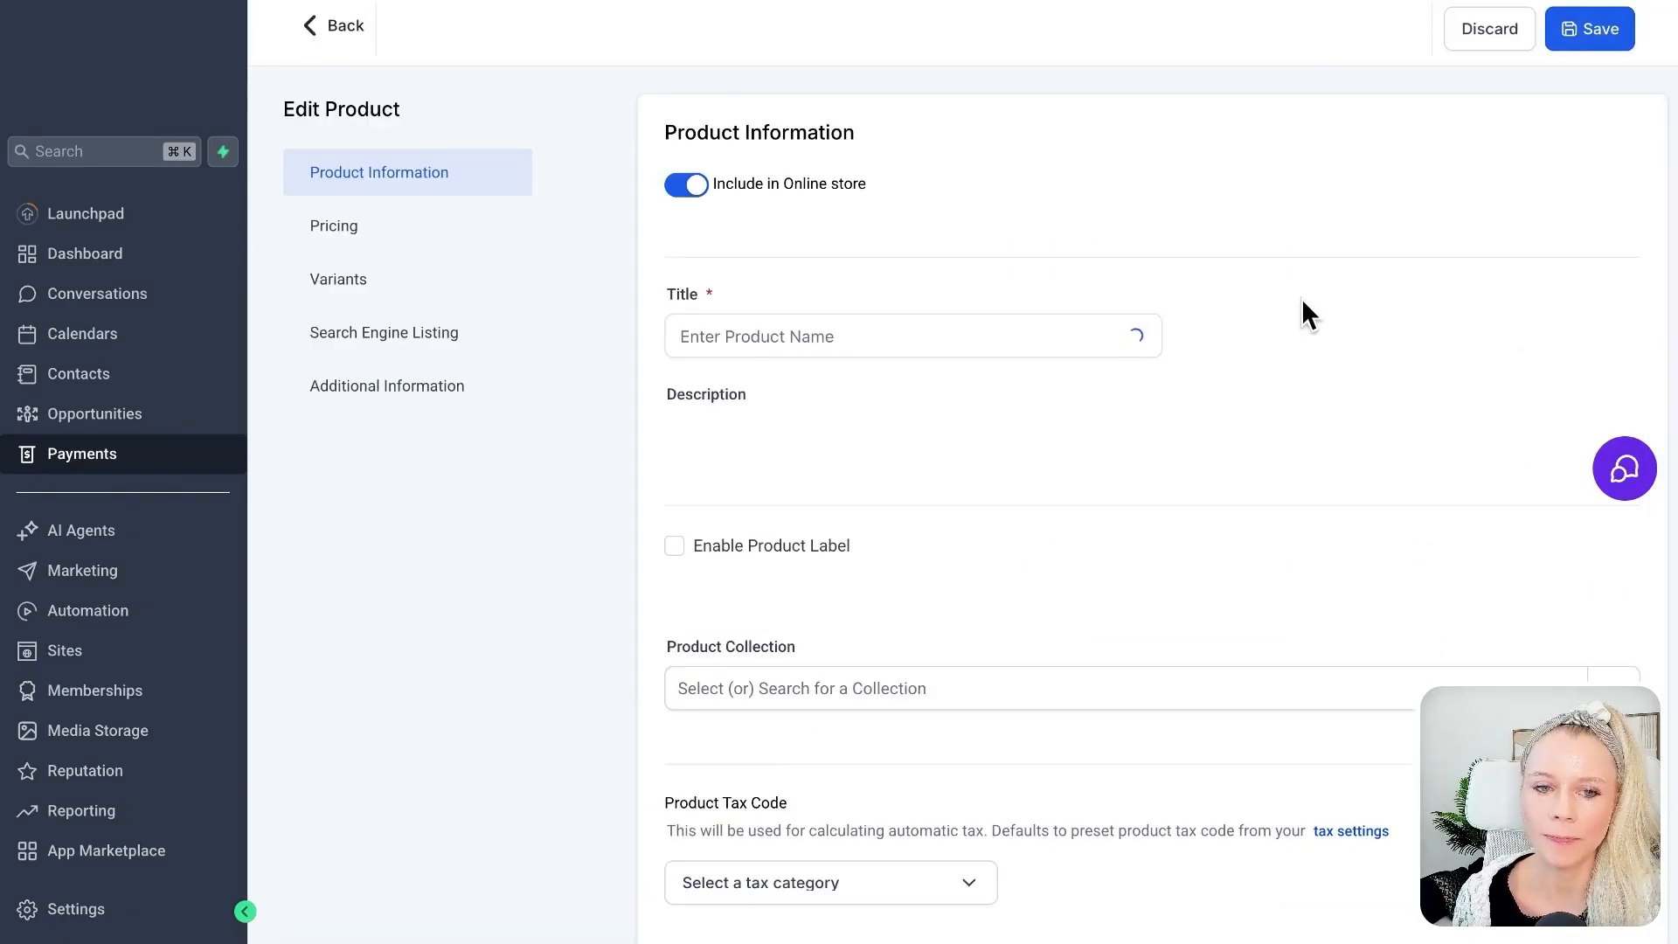
Examine the product's tax settings and its available tax code categories without choosing one.
scroll(1206, 501, "down", 5)
scroll(1206, 501, "down", 3)
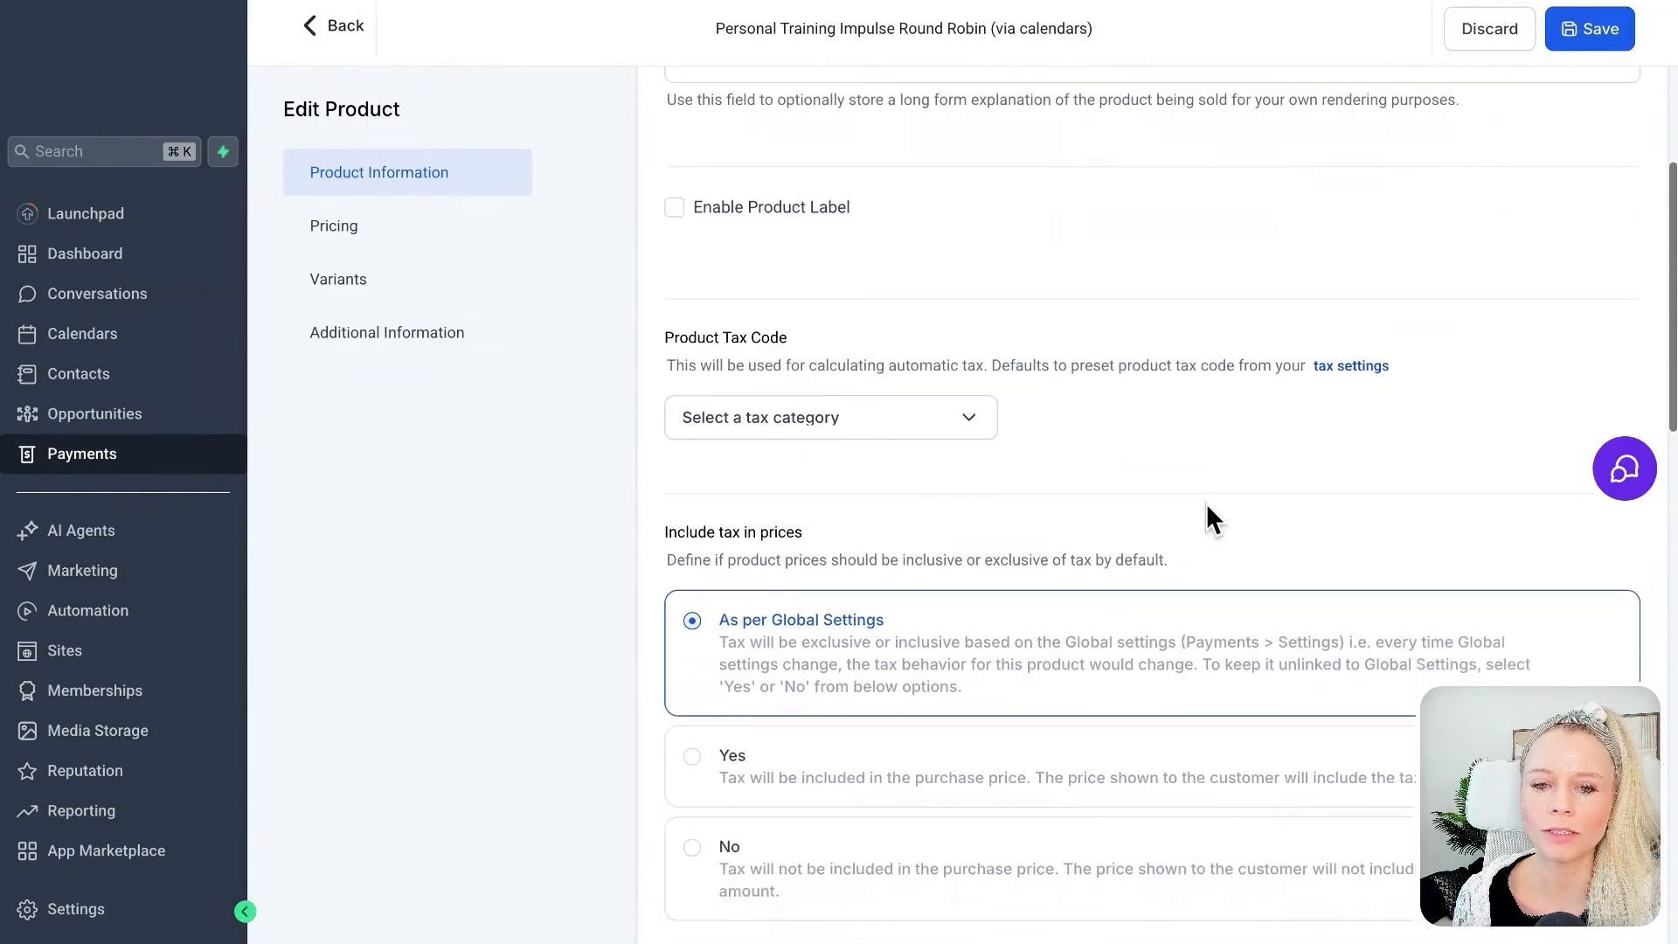
scroll(1210, 520, "down", 1)
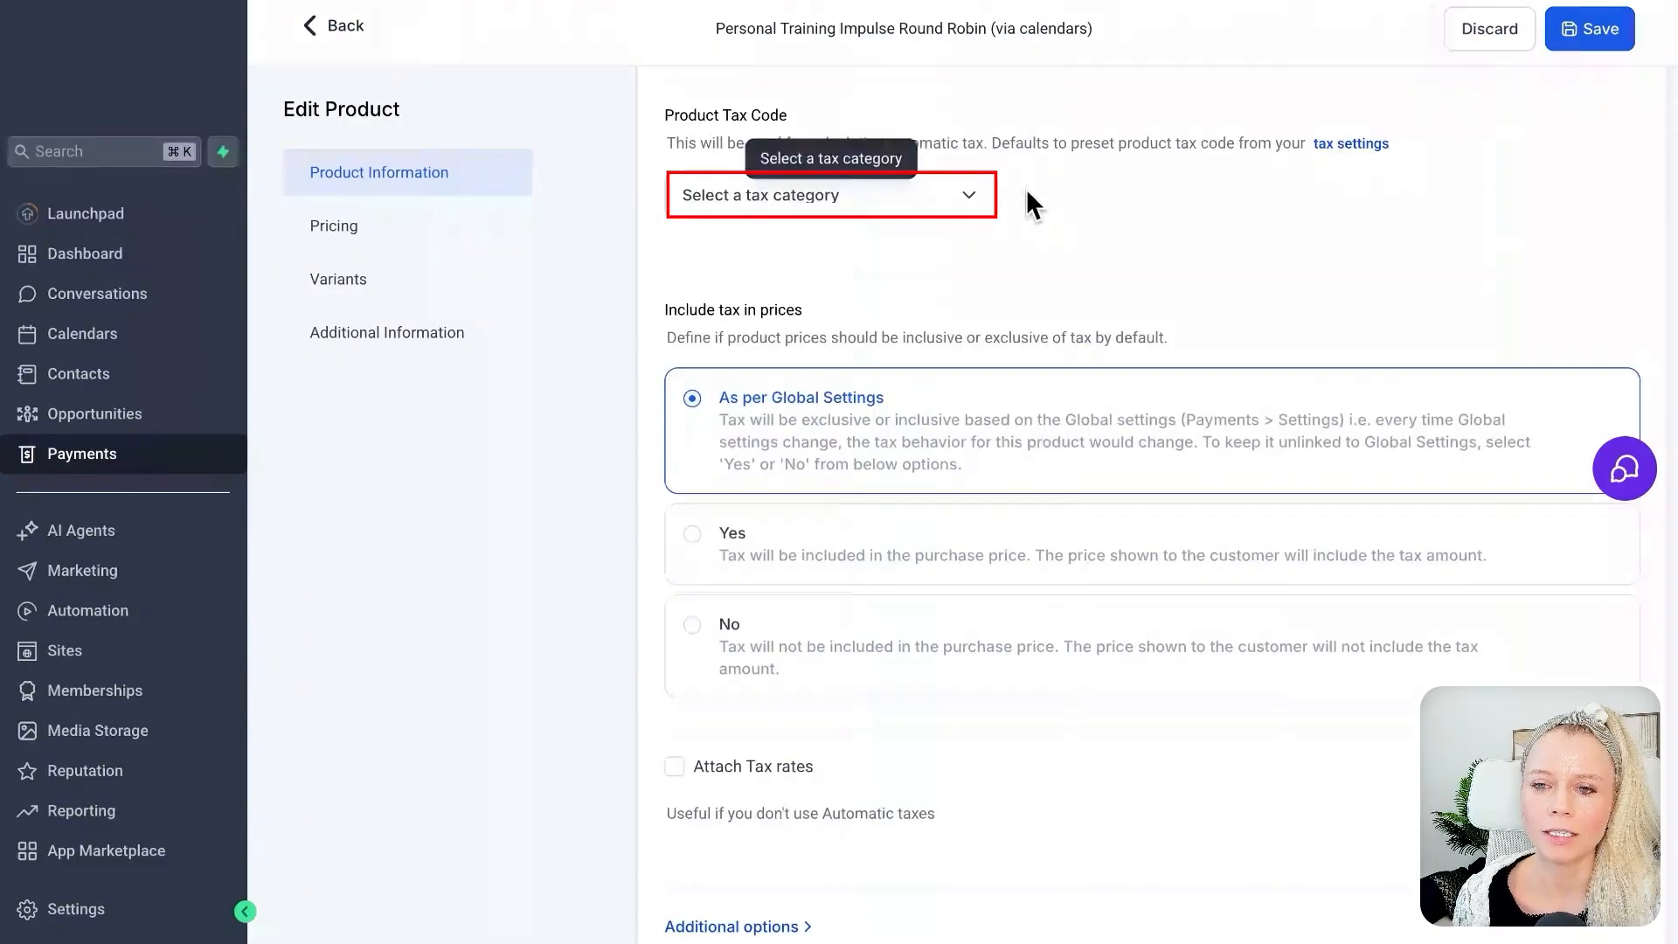
left_click(975, 208)
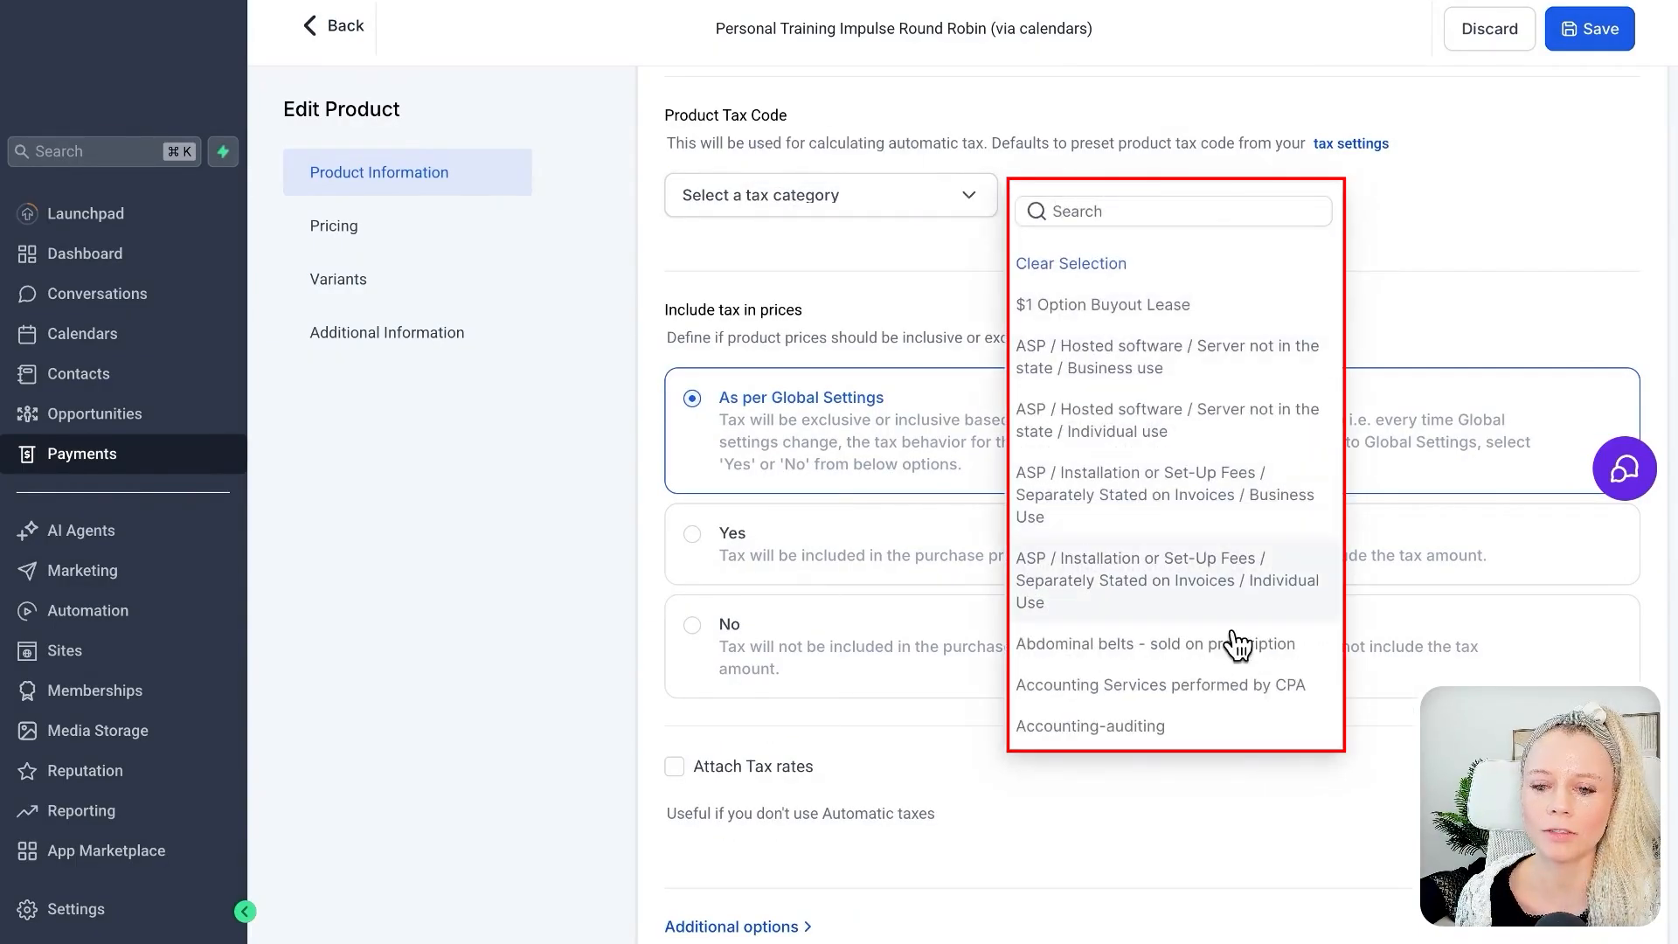
left_click(1414, 229)
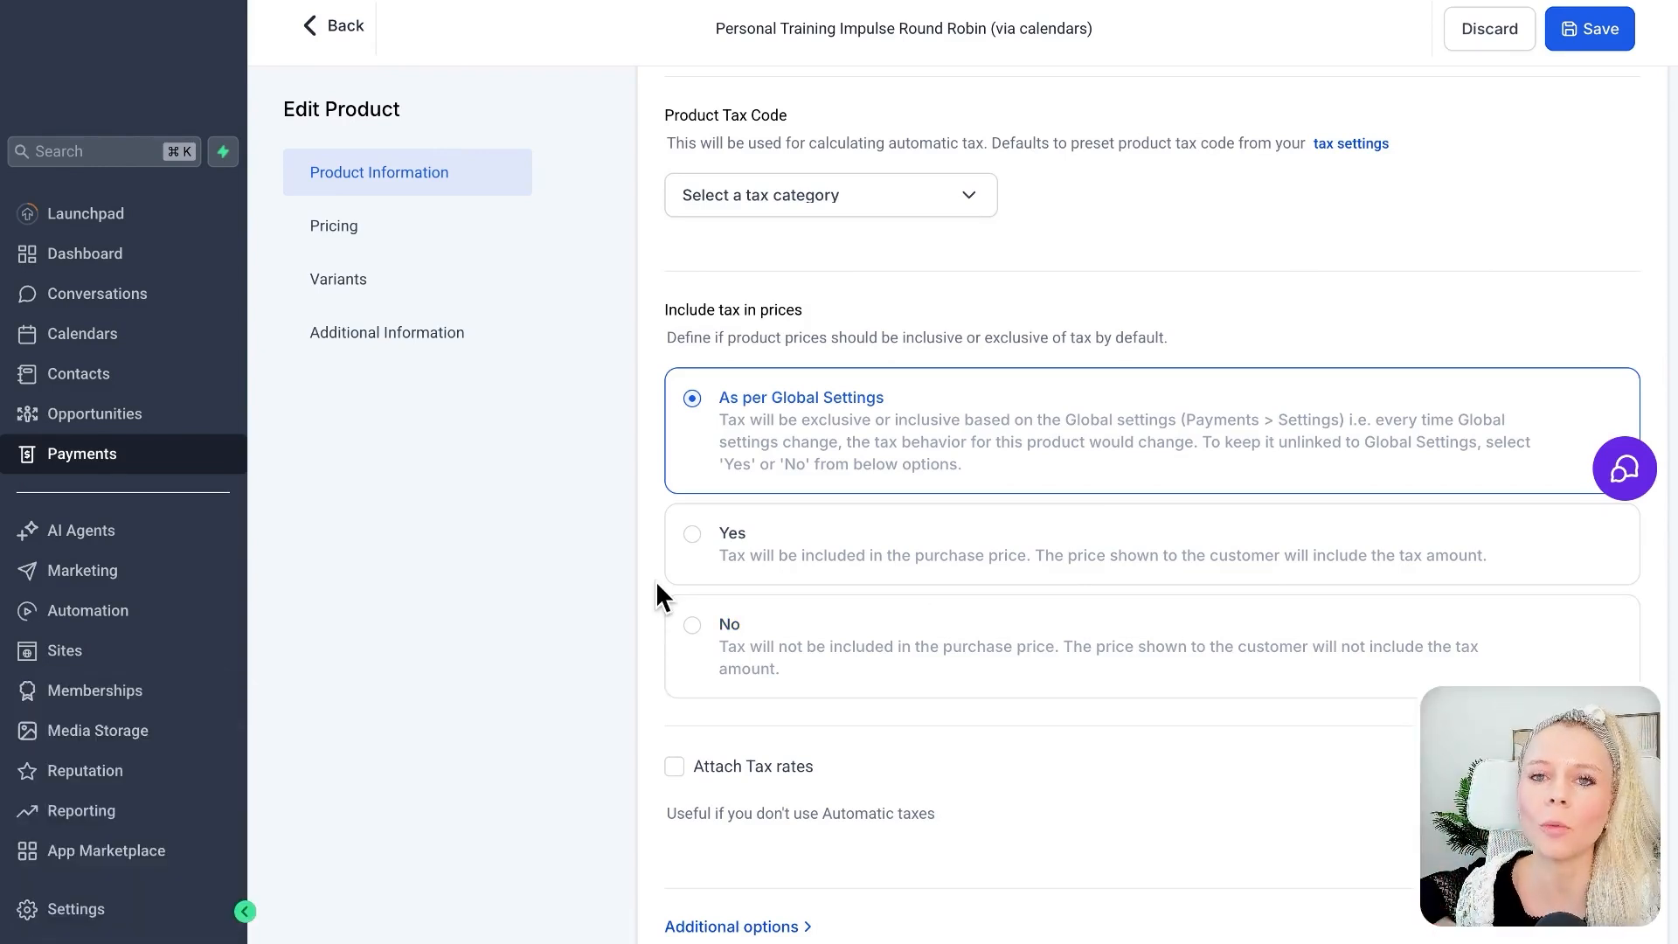
Leave the product editor without changes and open the tax section of the payment settings.
scroll(1124, 286, "up", 10)
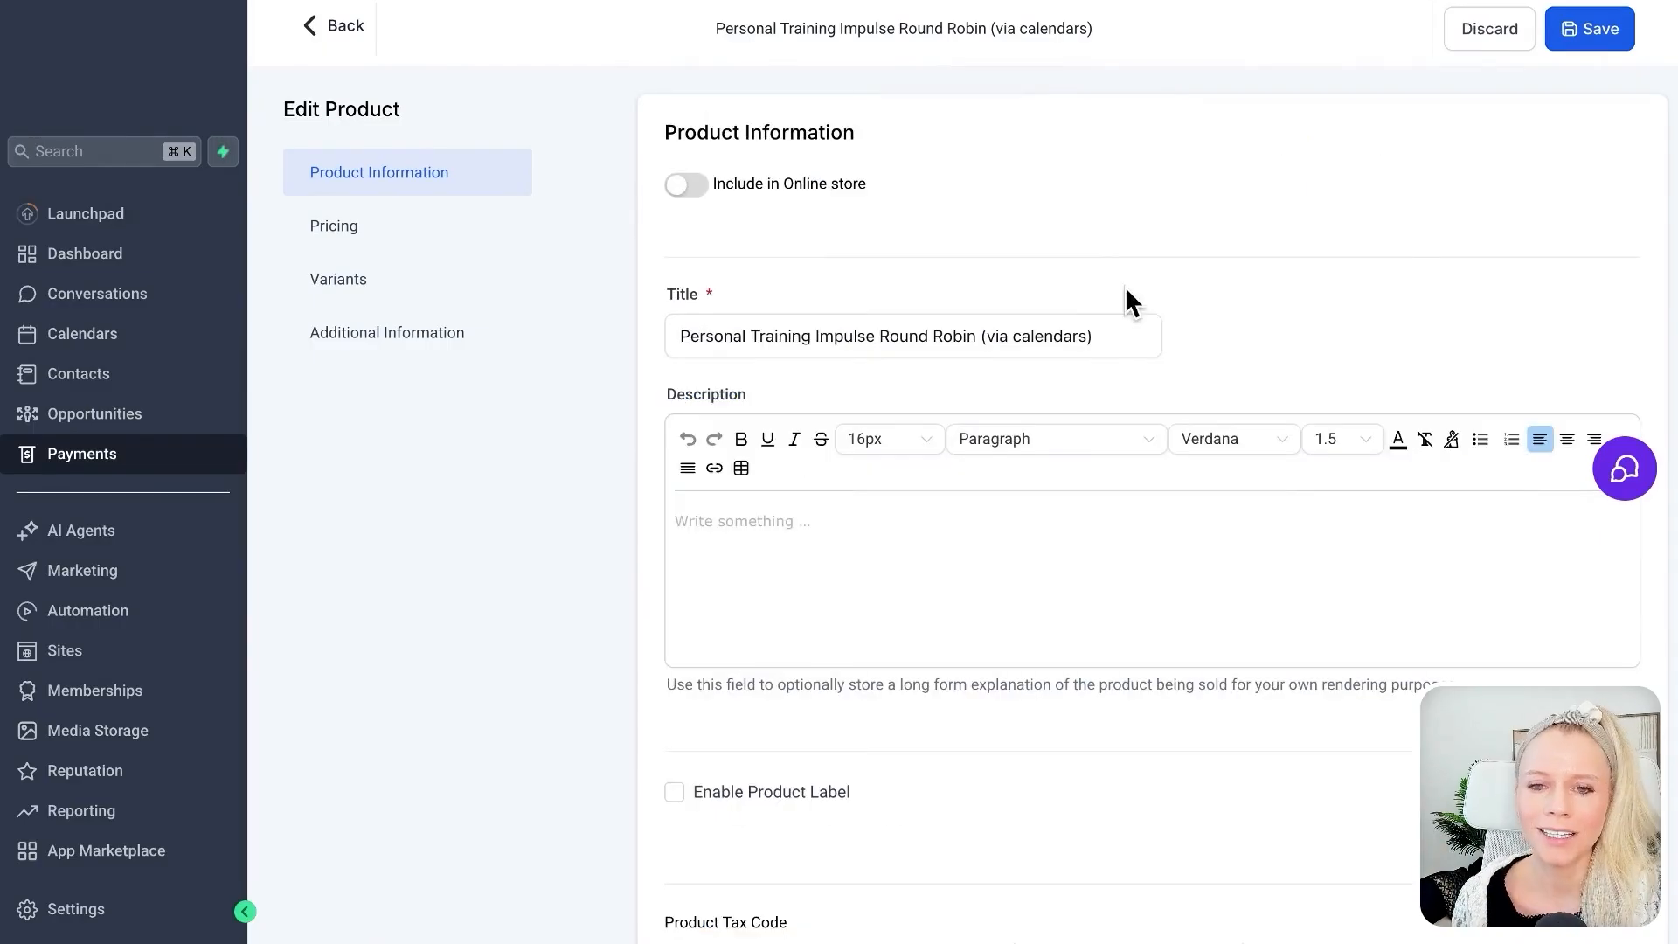
left_click(337, 28)
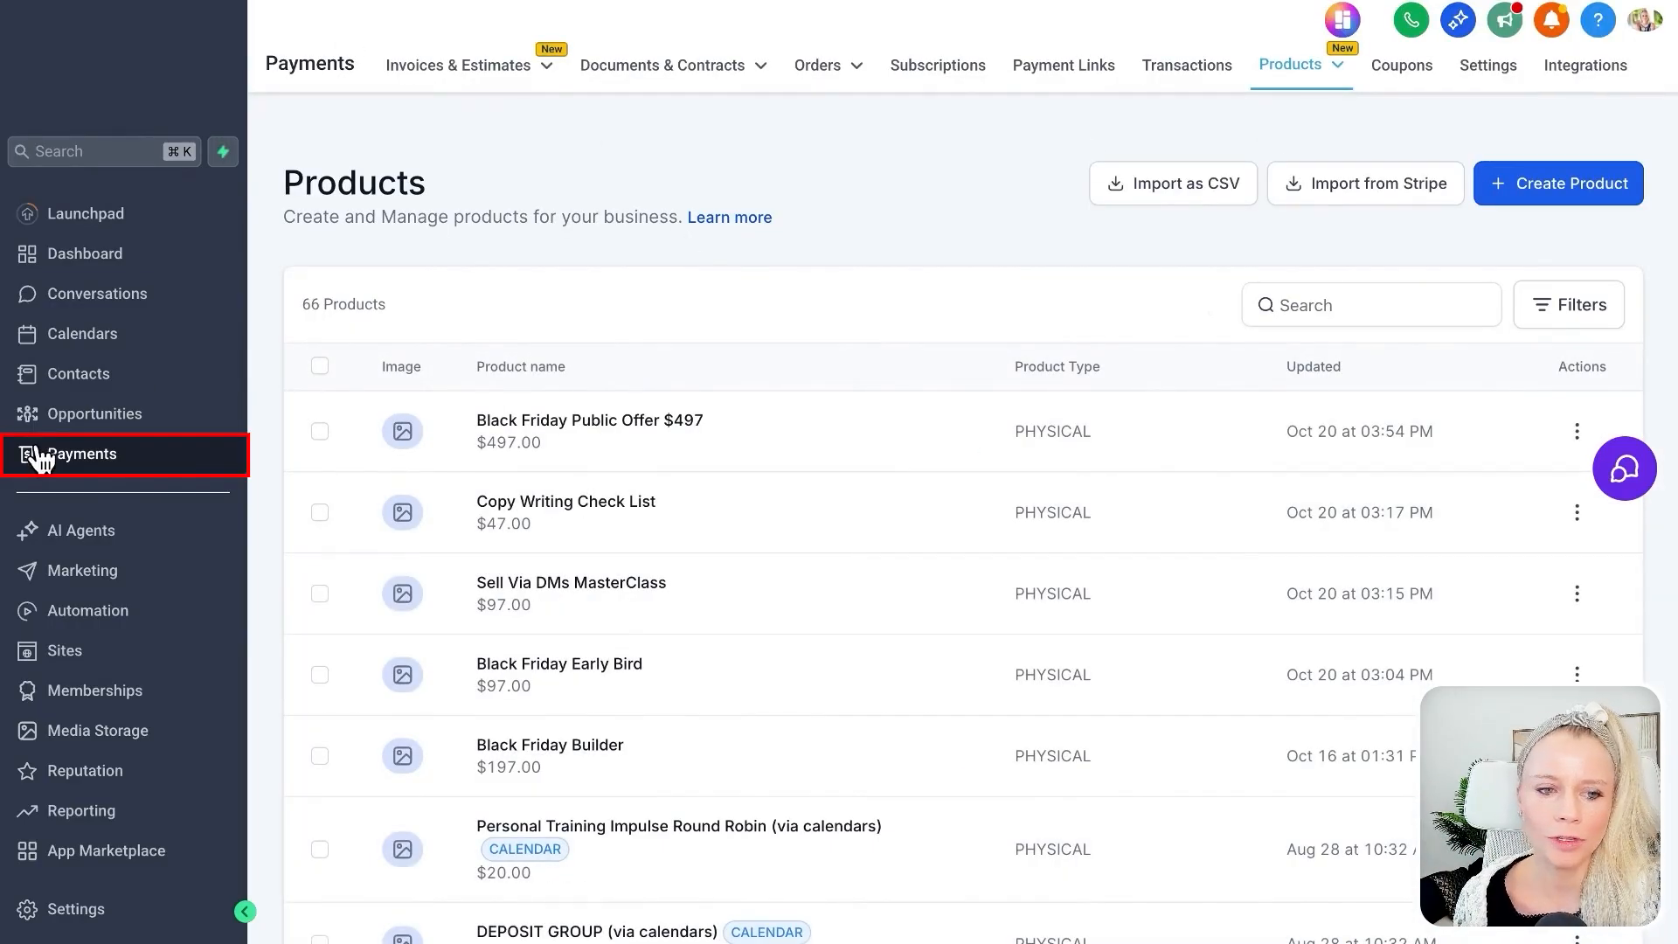
left_click(1477, 68)
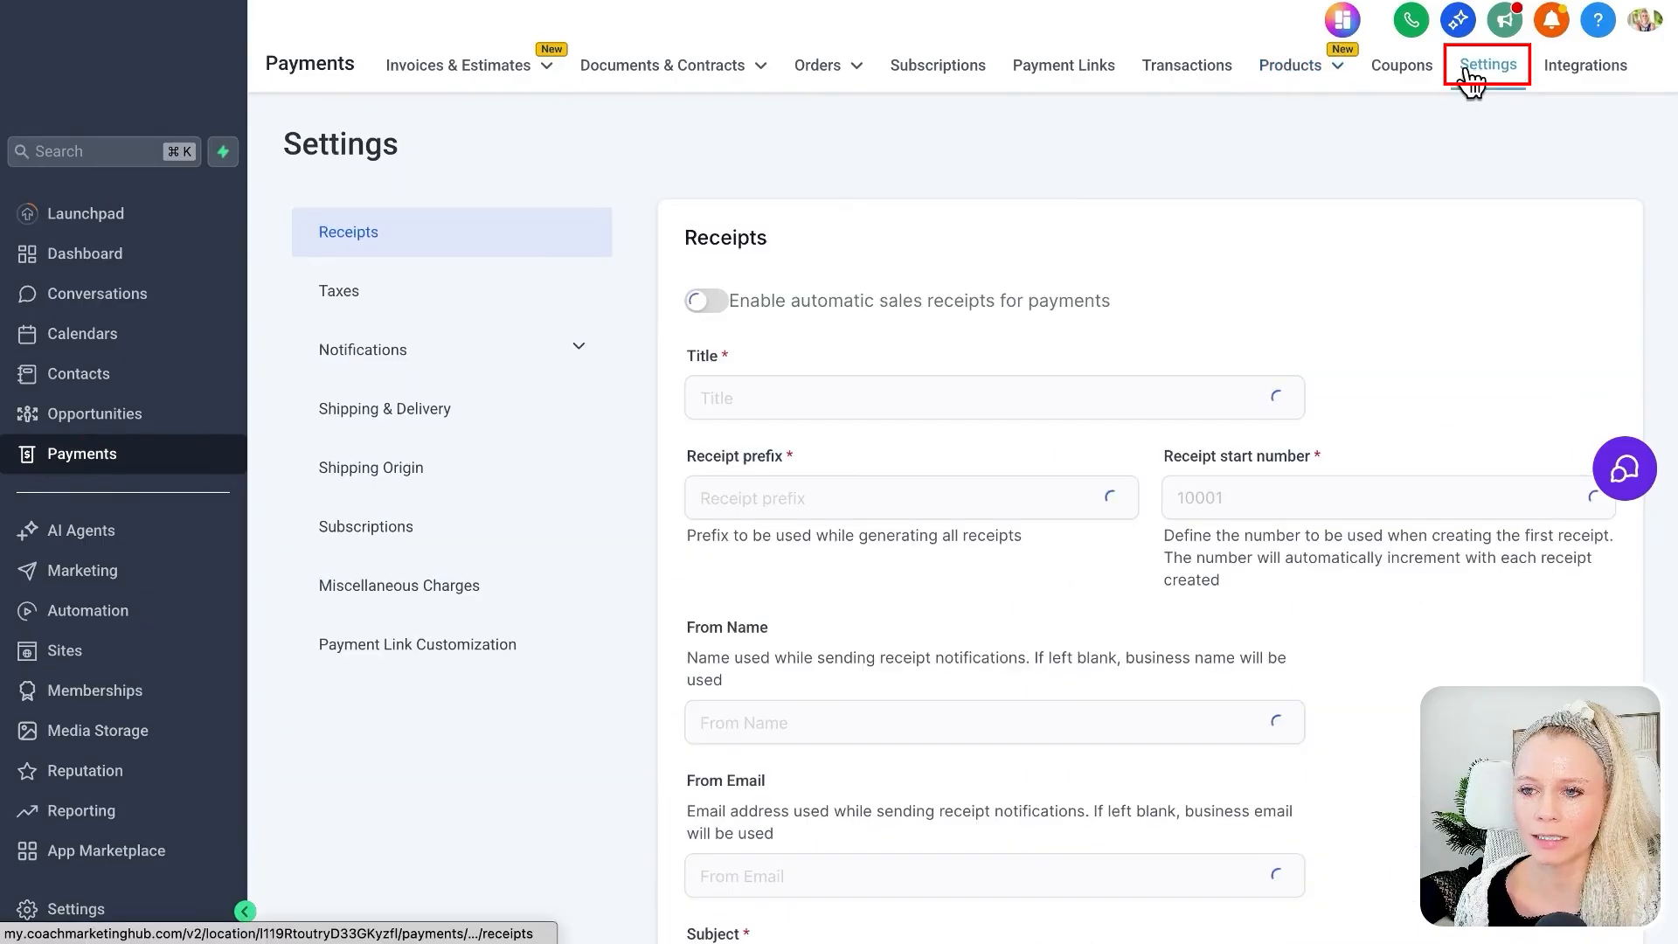
left_click(398, 311)
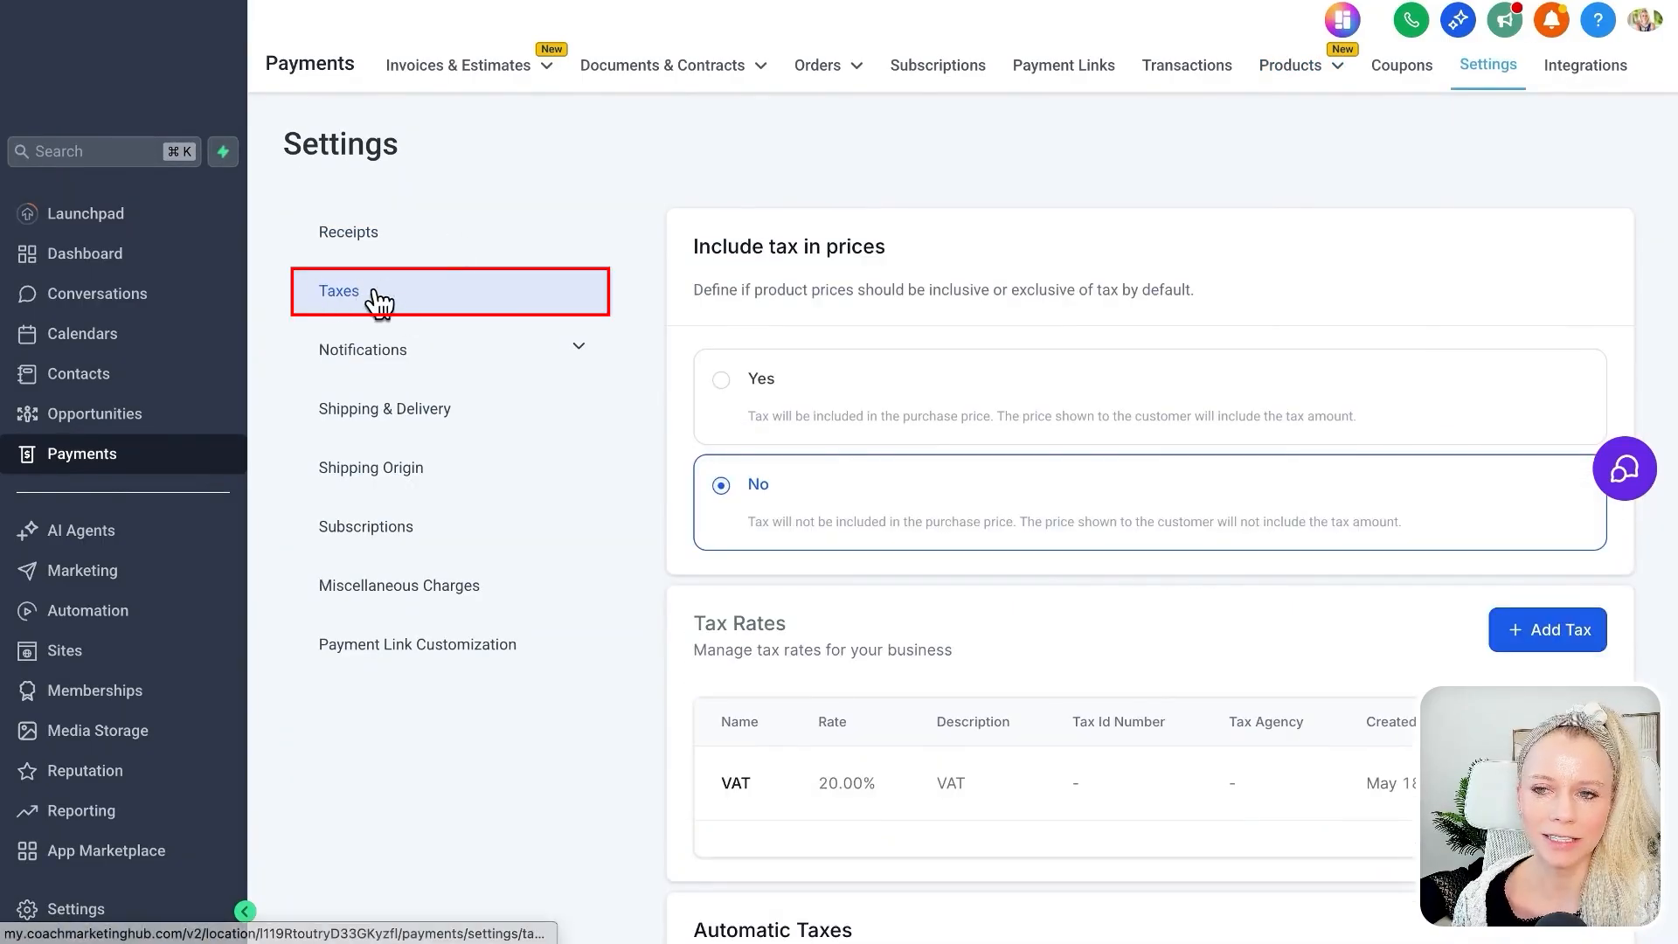